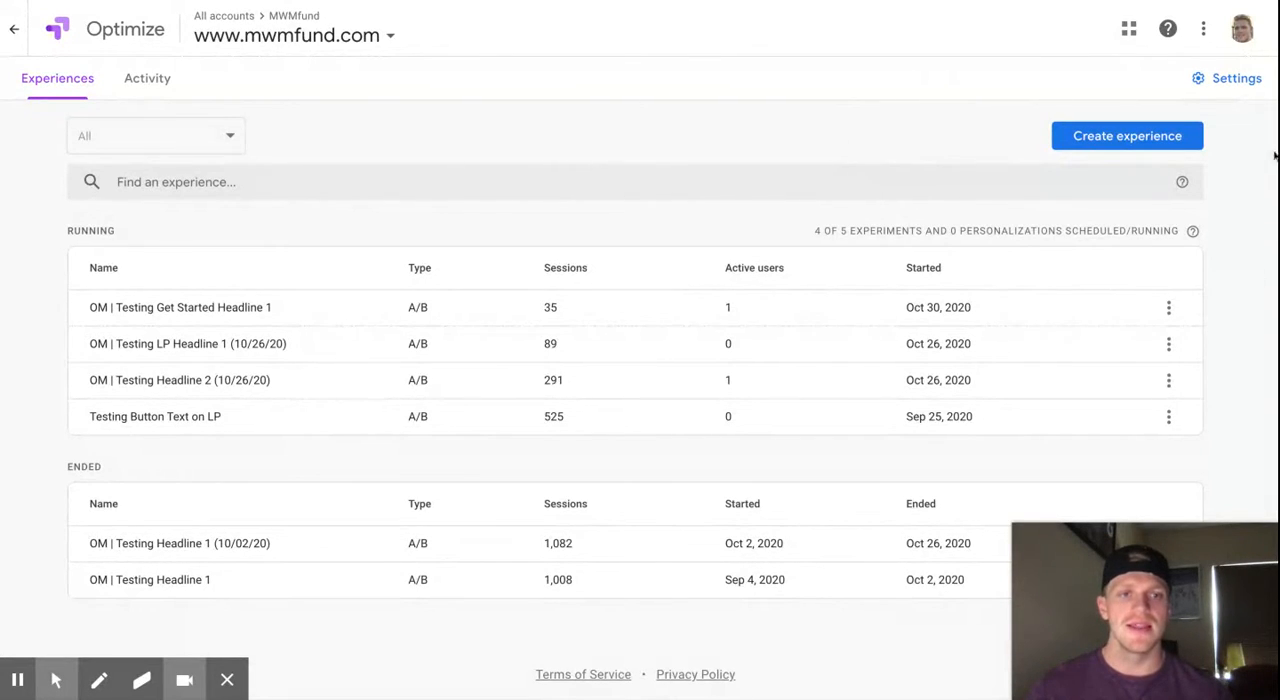
pyautogui.click(1072, 138)
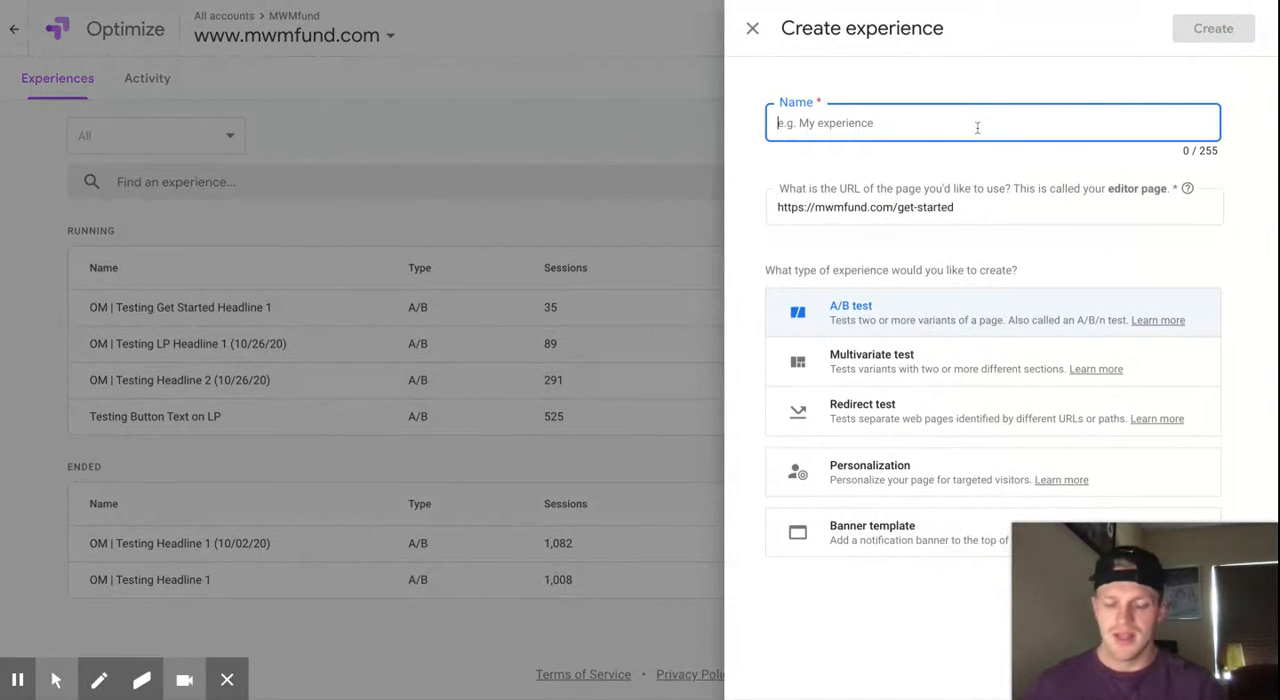
pyautogui.write('Testing Headline 1')
pyautogui.moveTo(955, 207); pyautogui.dragTo(898, 211)
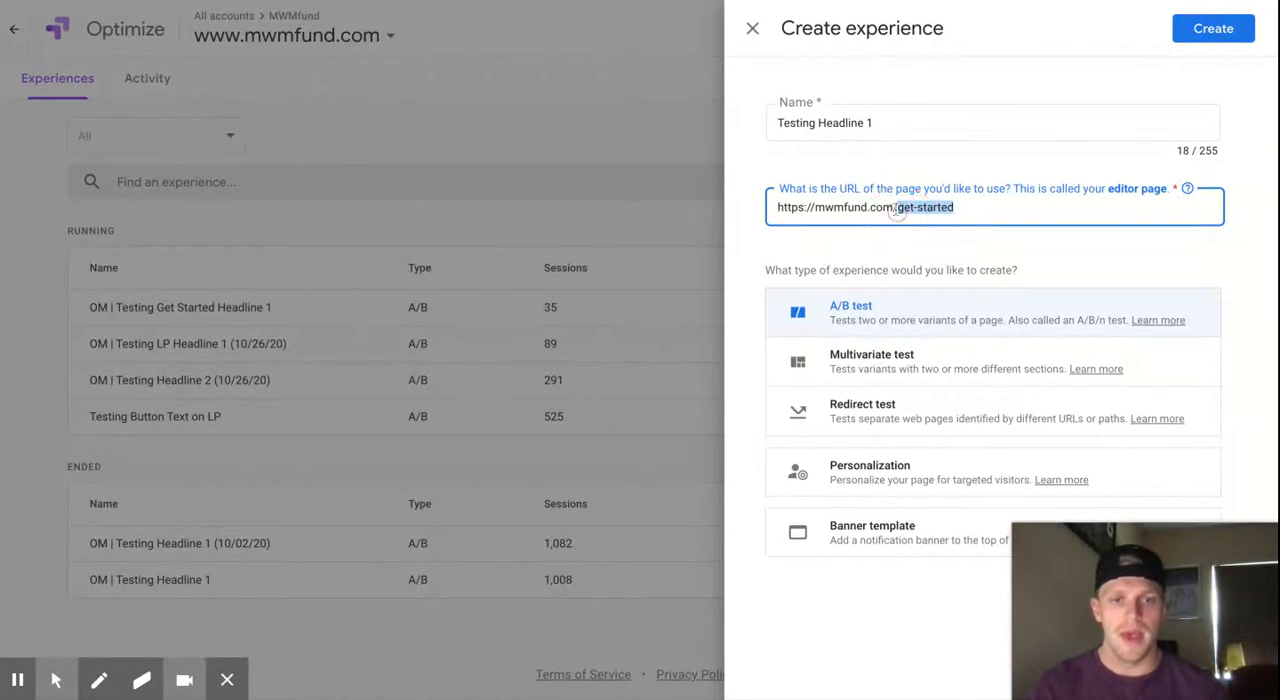
pyautogui.press('BackSpace')
pyautogui.click(843, 158)
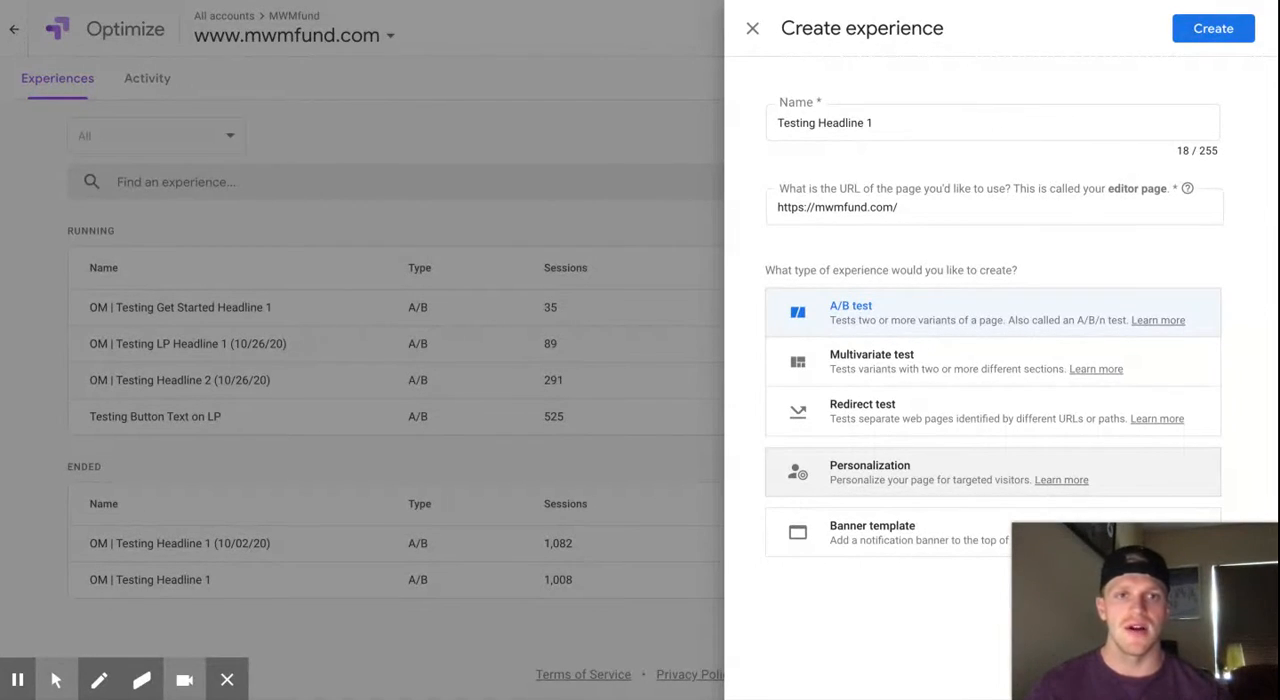
pyautogui.click(1208, 45)
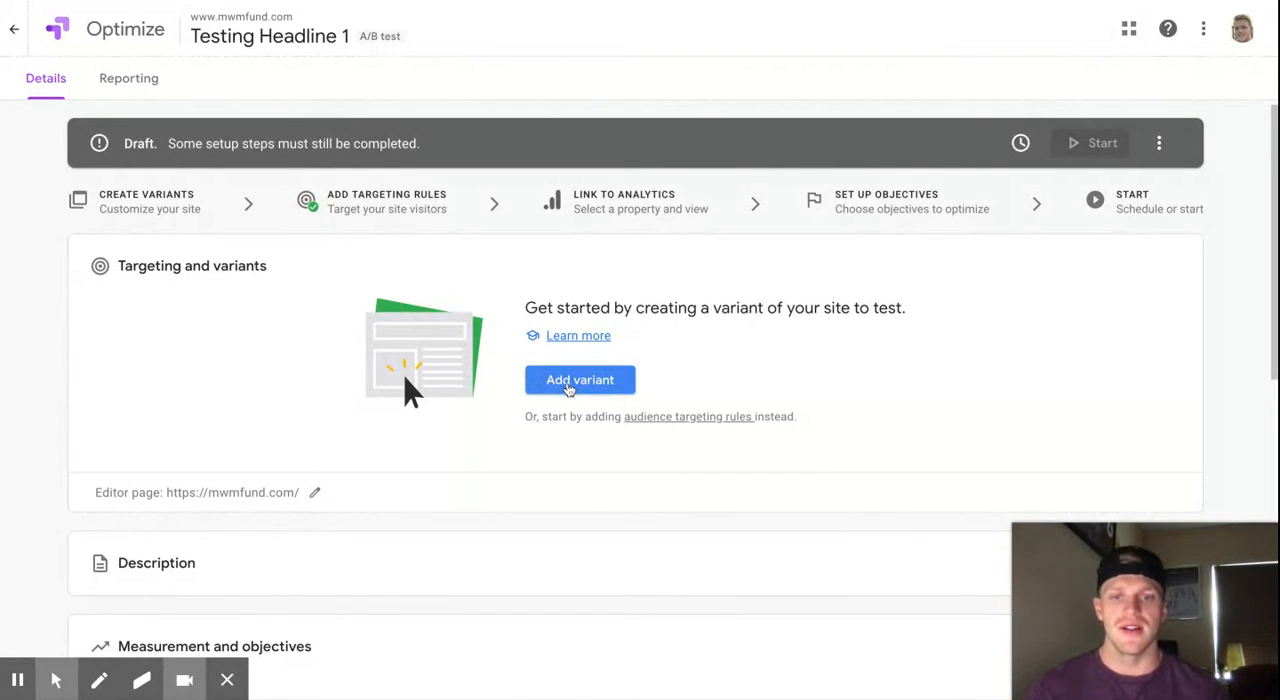
# - Add a variant named "Variant Headline 1" to the experiment
pyautogui.click(568, 388)
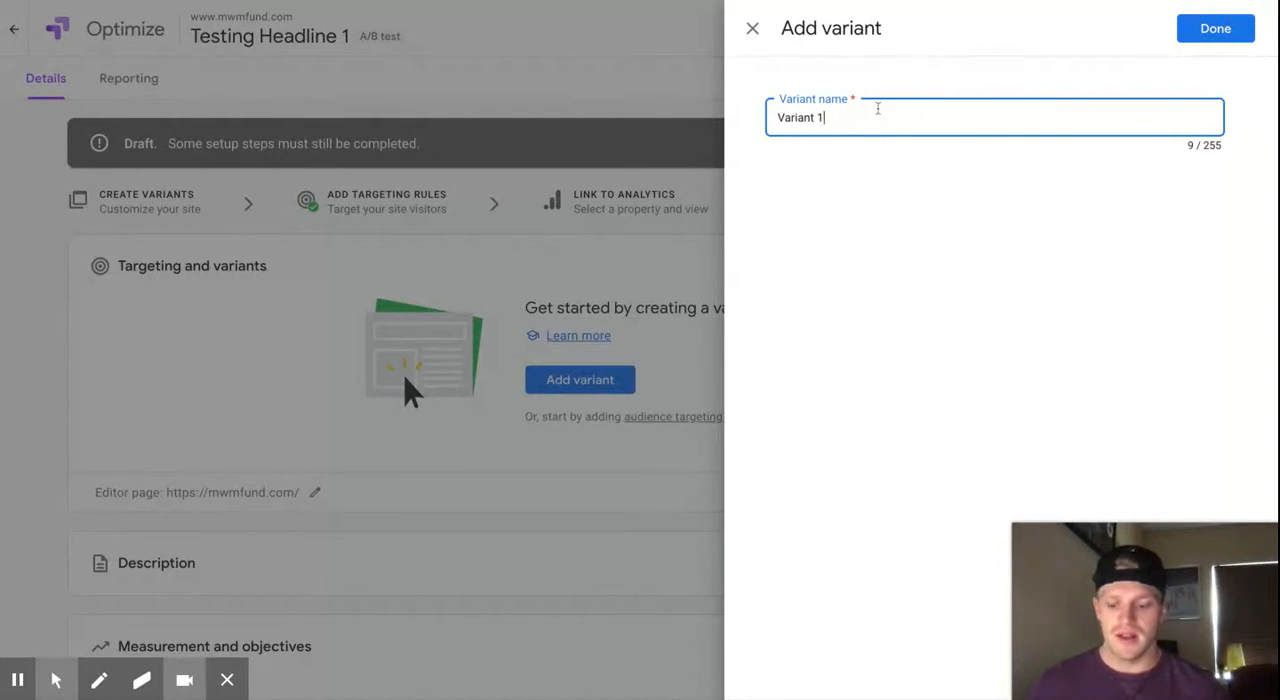
pyautogui.write('Headline 1')
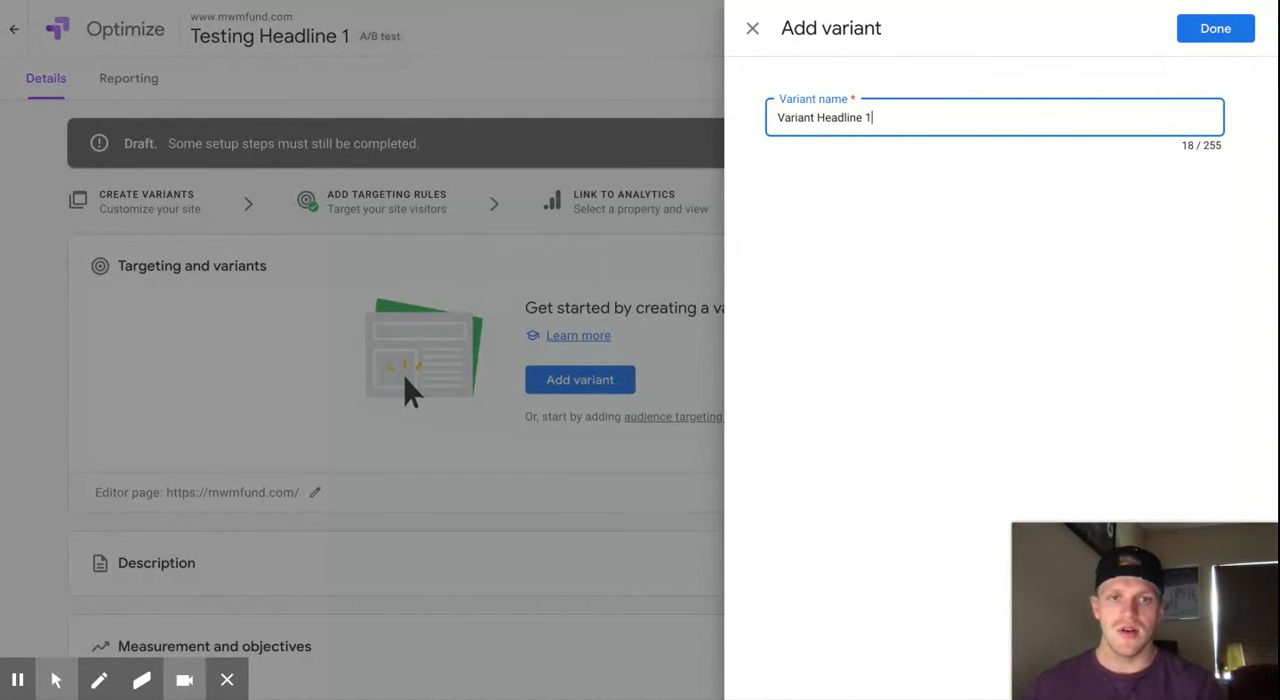
pyautogui.click(1218, 28)
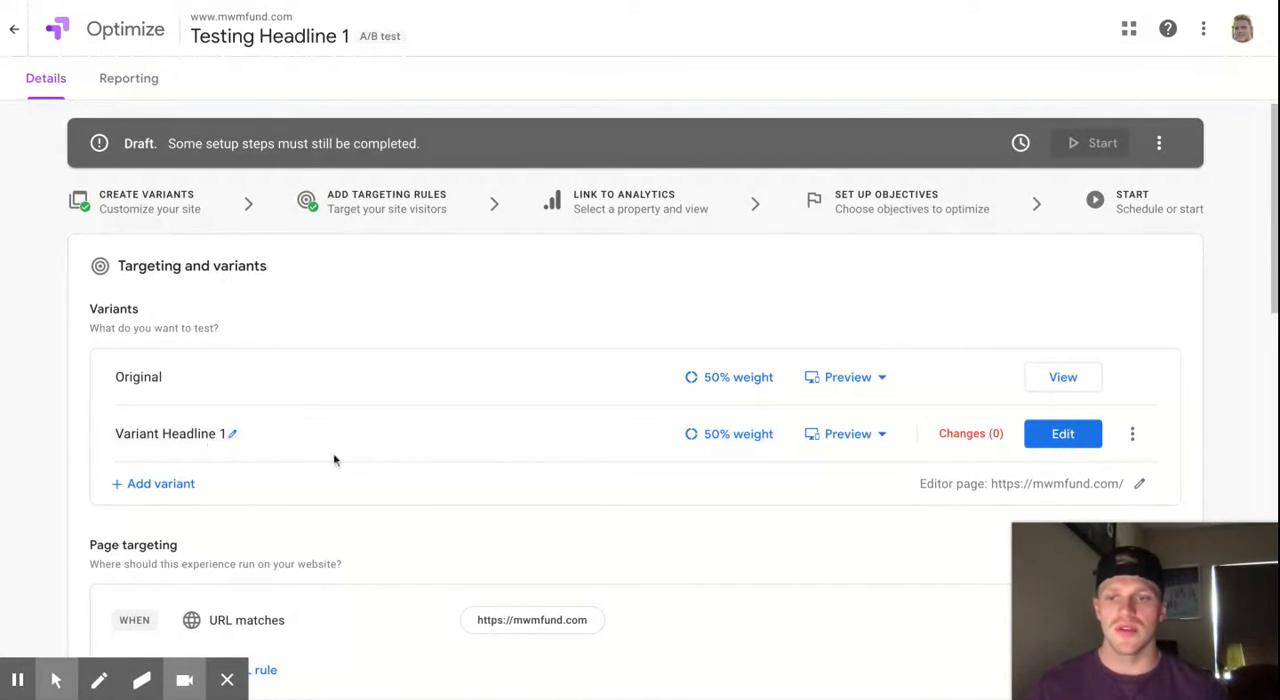
# - Replace the homepage's main heading in Variant Headline 1 with "Google Optimize Walkthrough", save the change and leave the editor
pyautogui.click(1063, 436)
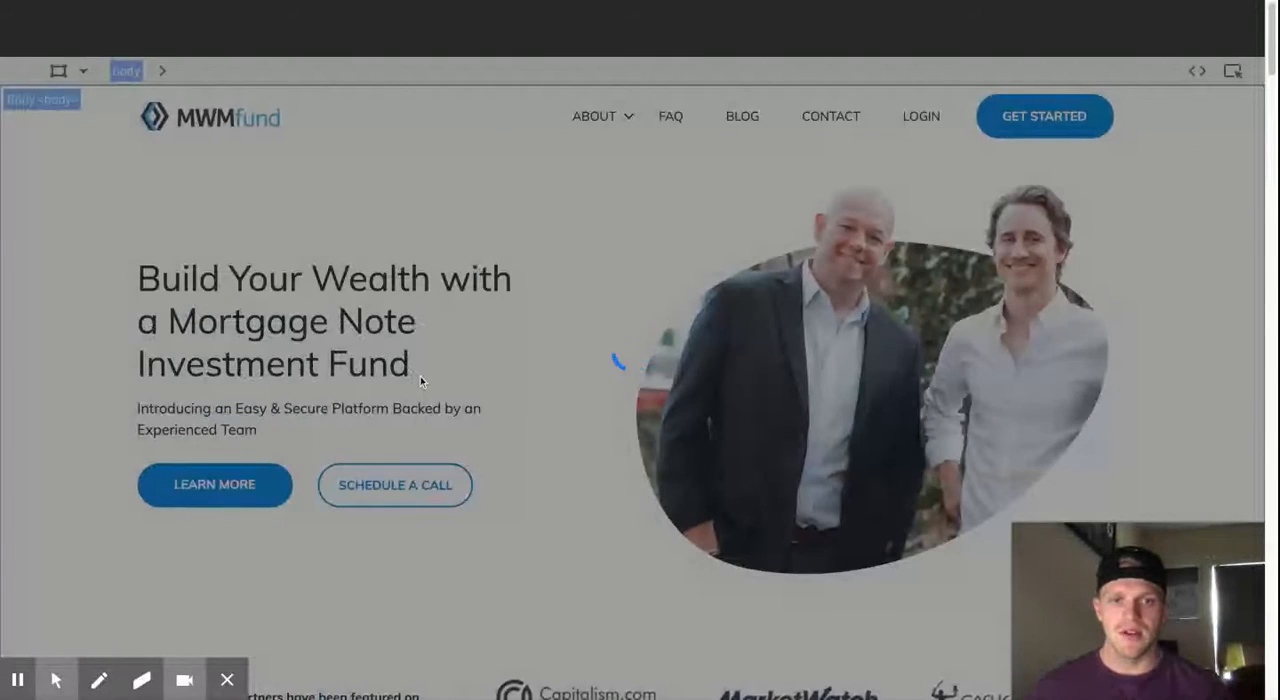
pyautogui.click(390, 350)
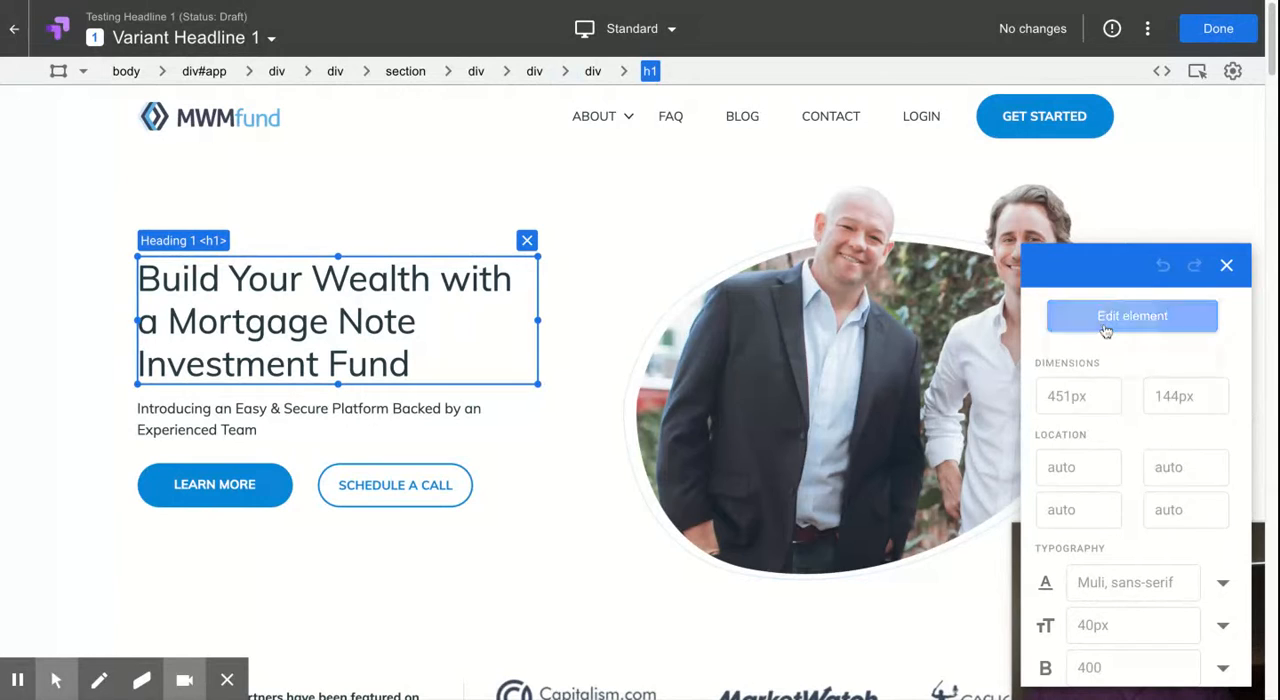
pyautogui.click(1138, 318)
pyautogui.click(1105, 366)
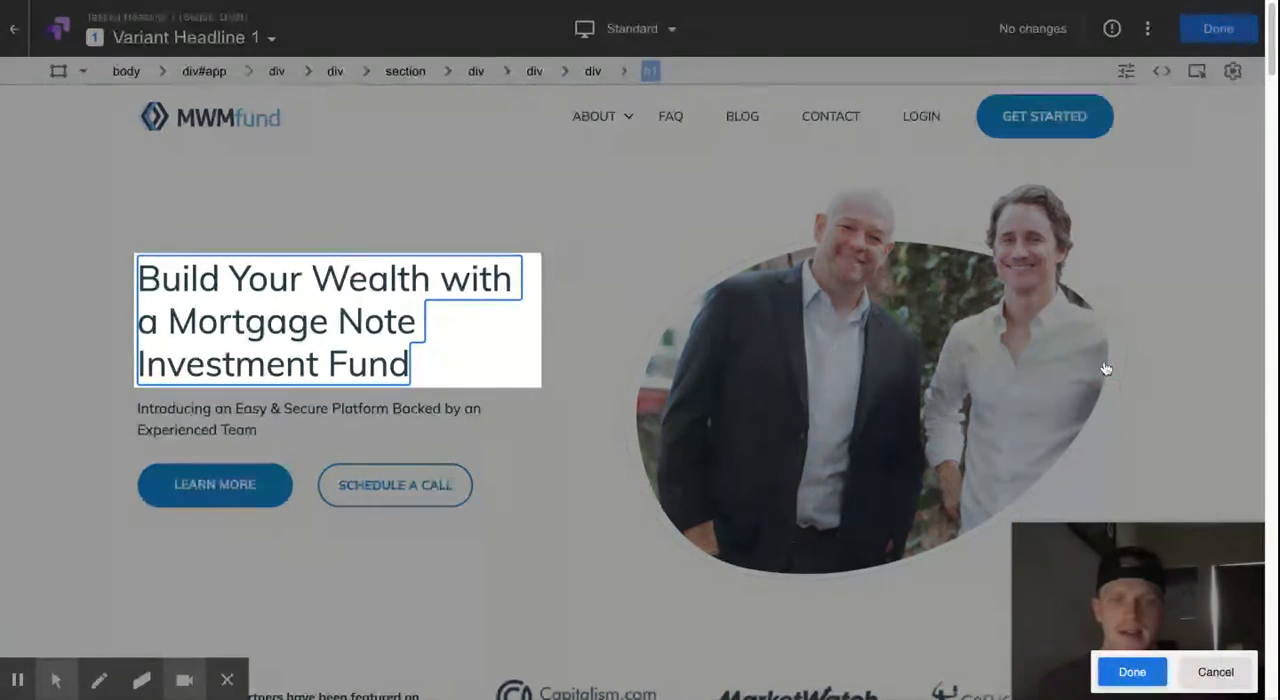
pyautogui.moveTo(404, 364); pyautogui.dragTo(116, 242)
pyautogui.write('Google Optimiza')
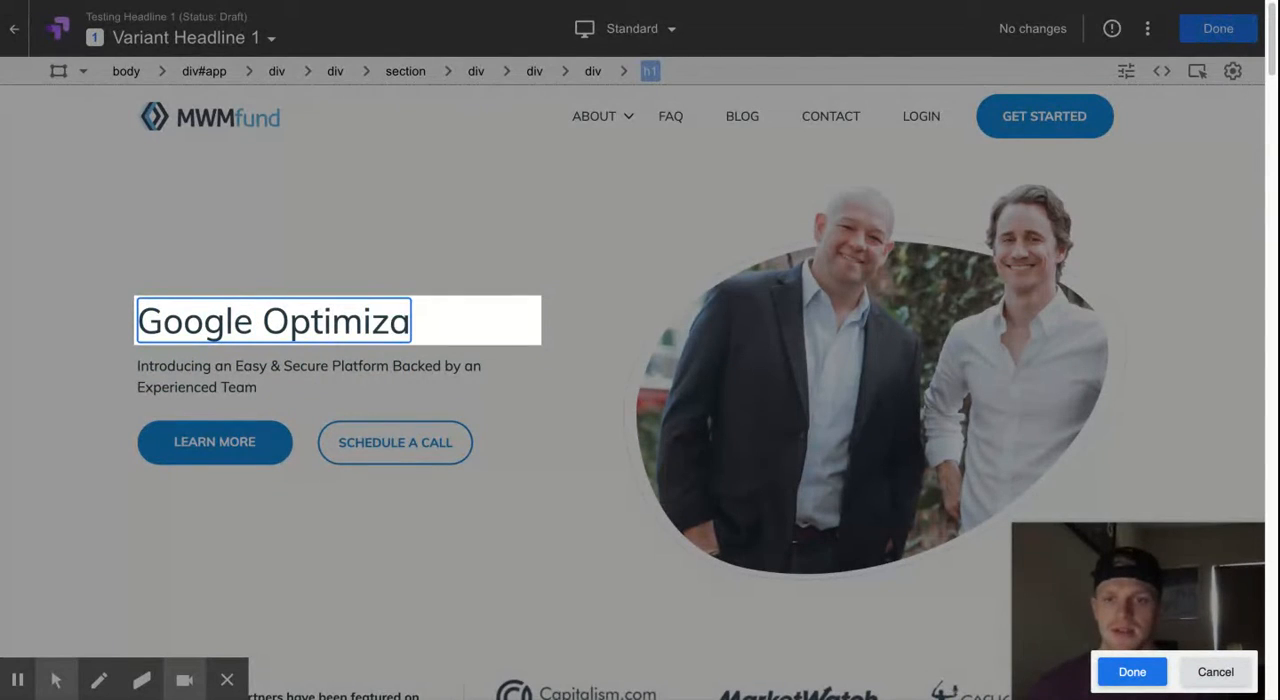
pyautogui.press('BackSpace')
pyautogui.write('e Wa')
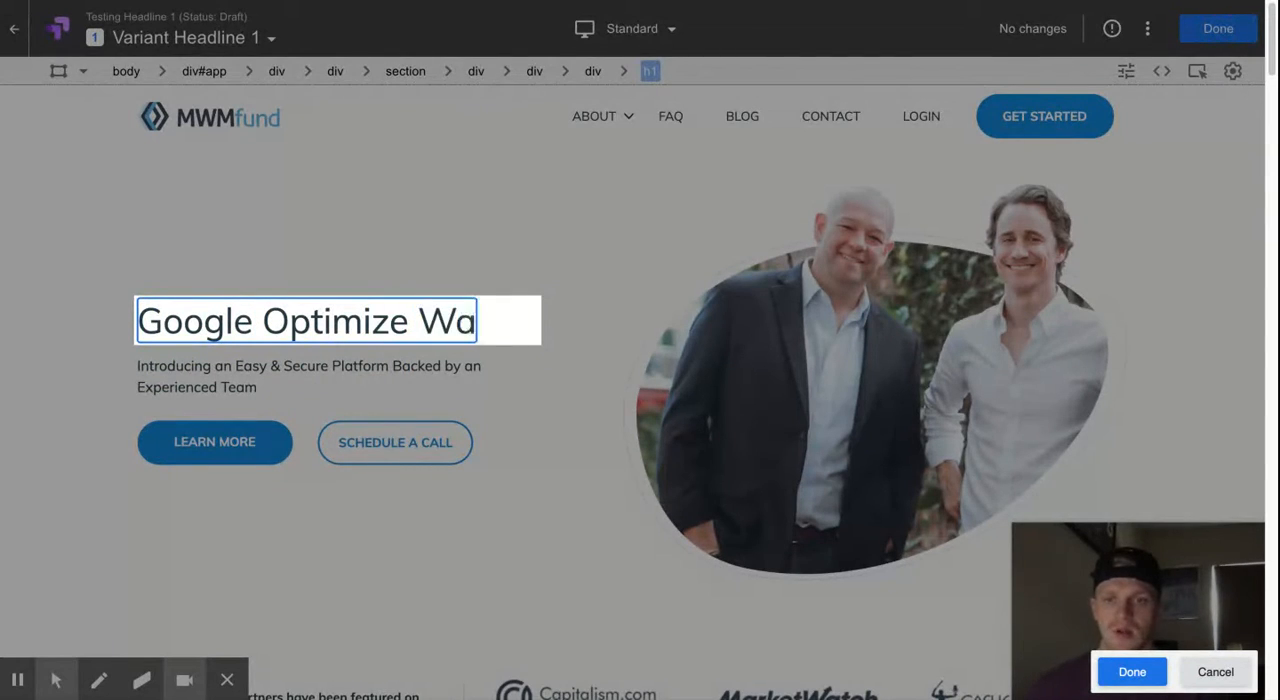
pyautogui.write('lkthrough')
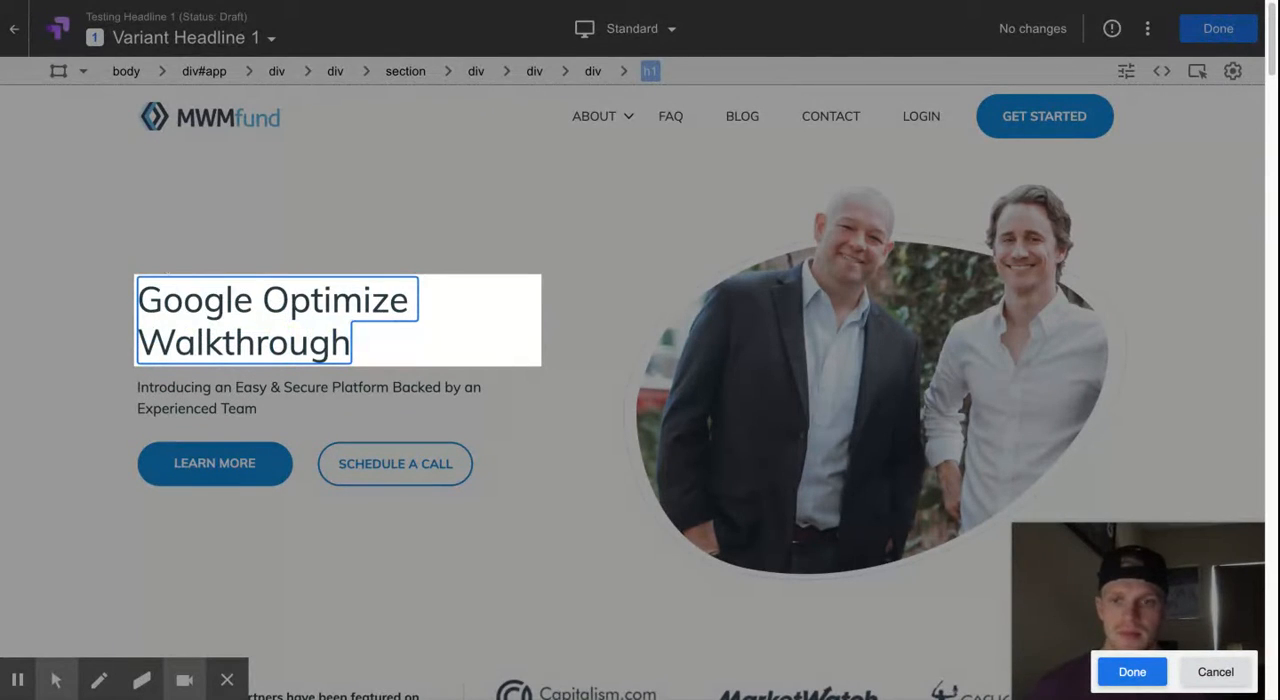
pyautogui.click(1132, 672)
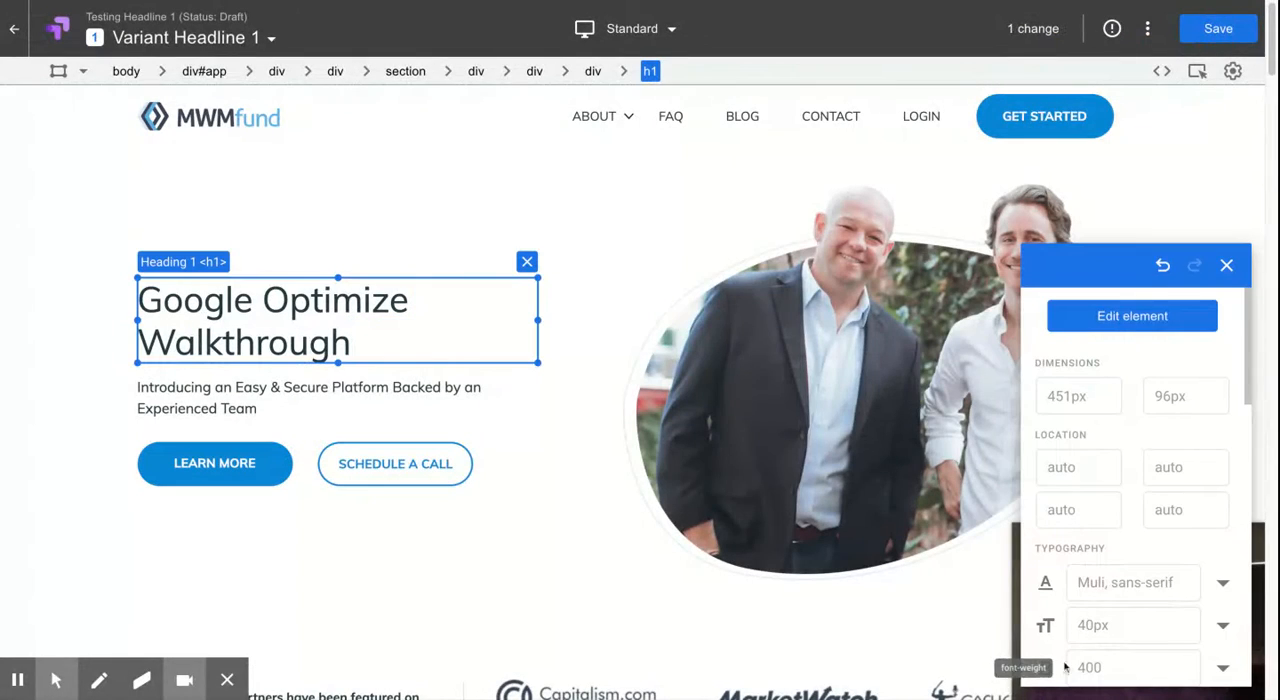
pyautogui.click(1218, 30)
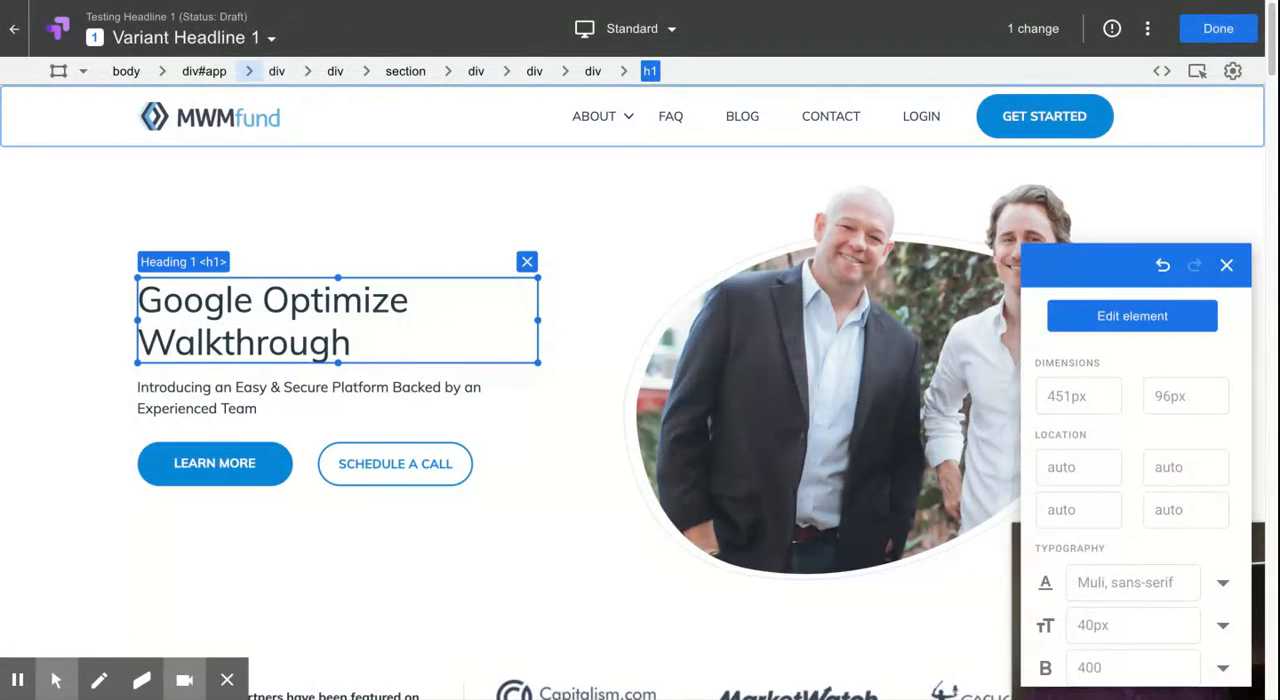
pyautogui.click(1218, 29)
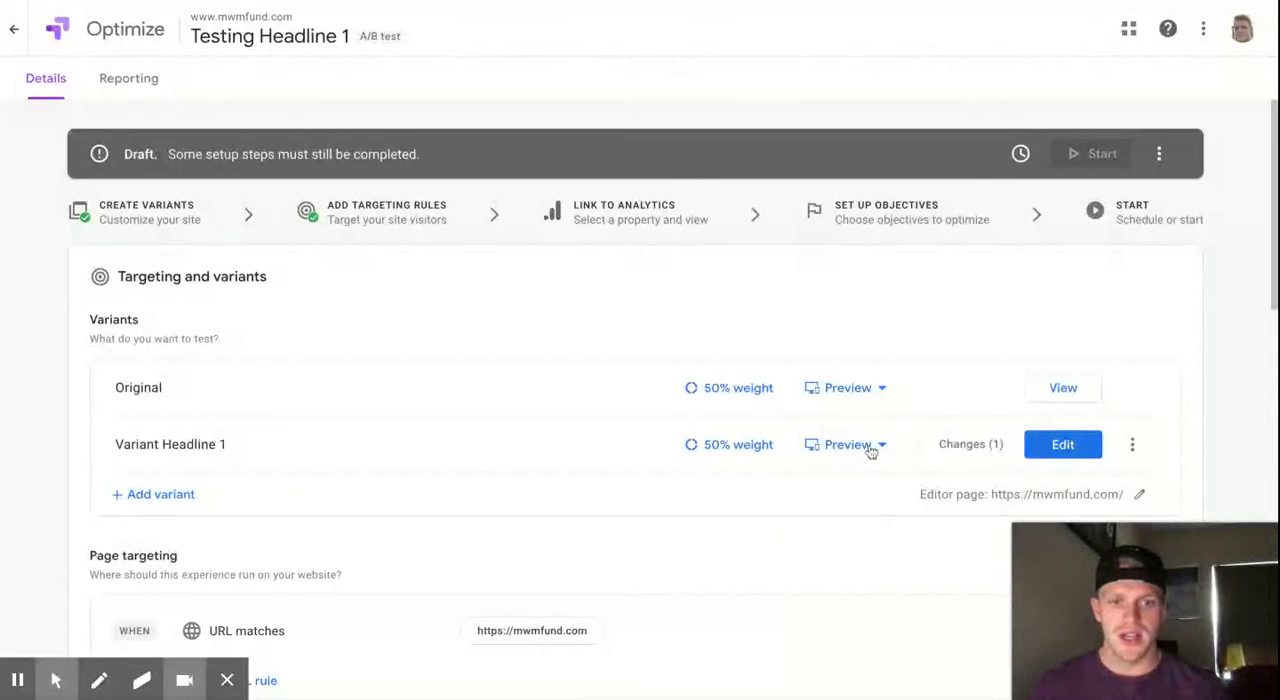
# - Examine the variant's preview options and the experiment's page targeting and audience targeting settings
pyautogui.click(871, 452)
pyautogui.click(878, 455)
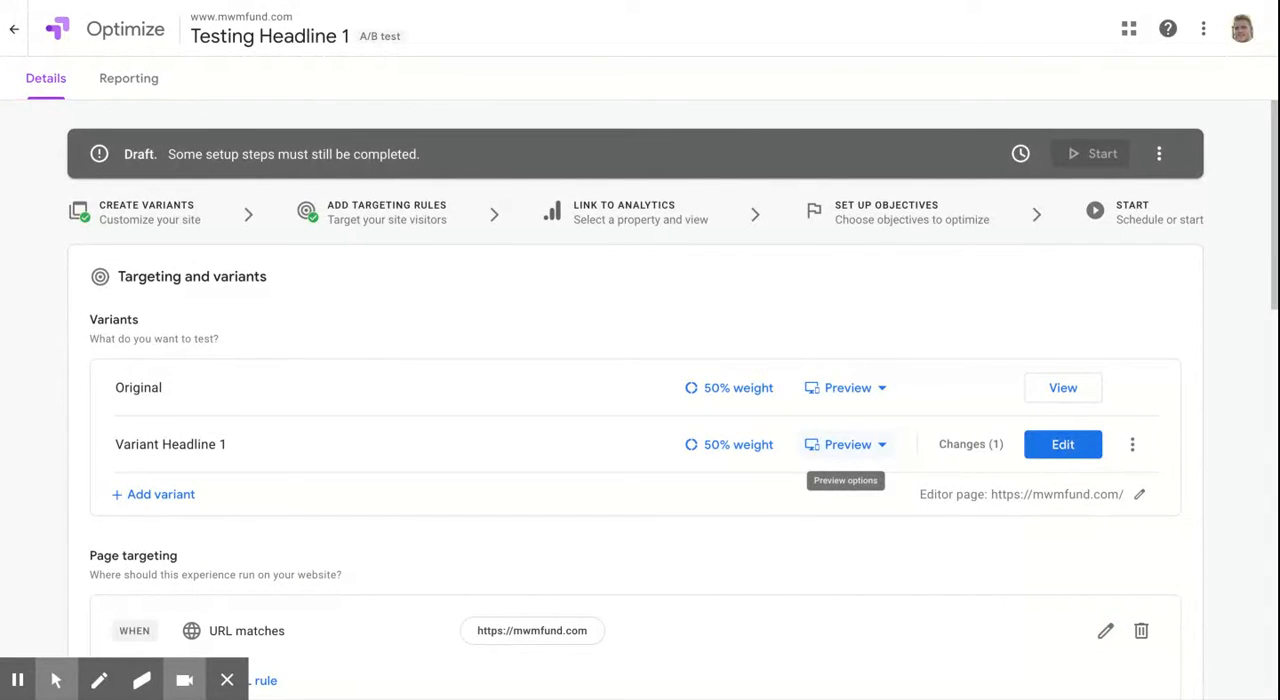
pyautogui.scroll(-1, 749, 334)
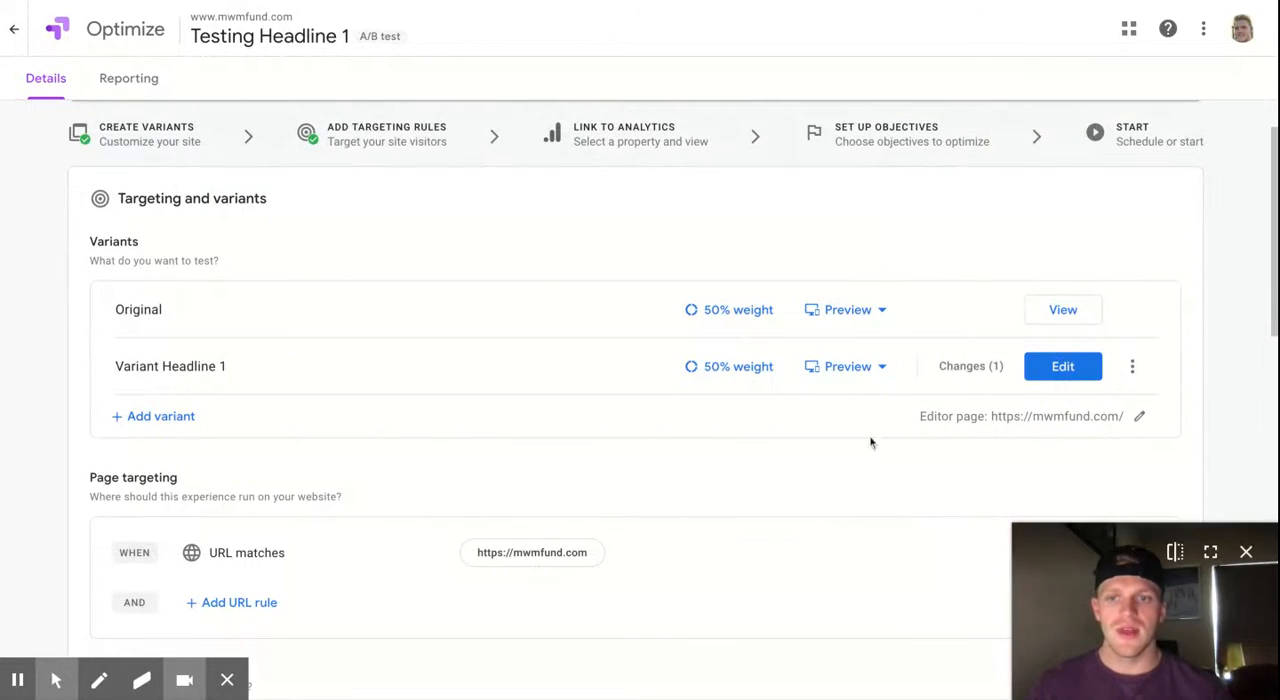
pyautogui.scroll(-1, 806, 411)
pyautogui.scroll(-1, 806, 411)
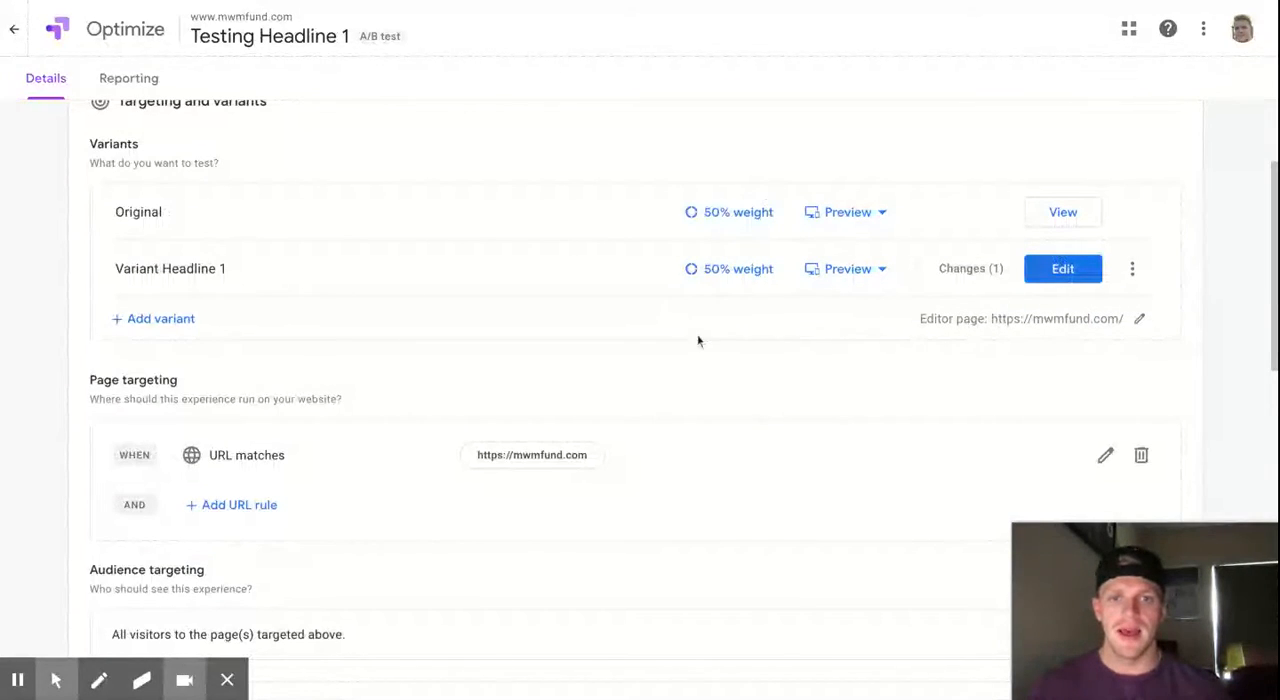
pyautogui.scroll(-1, 655, 434)
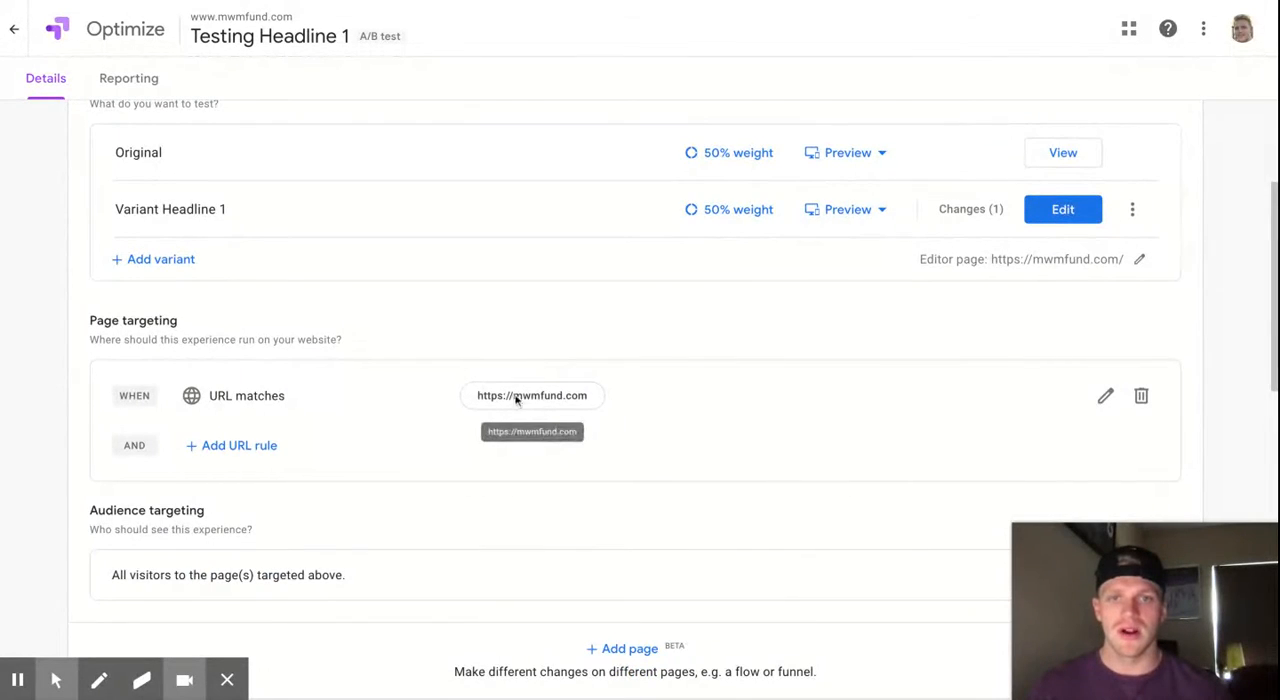
pyautogui.scroll(-5, 543, 397)
pyautogui.scroll(1, 541, 395)
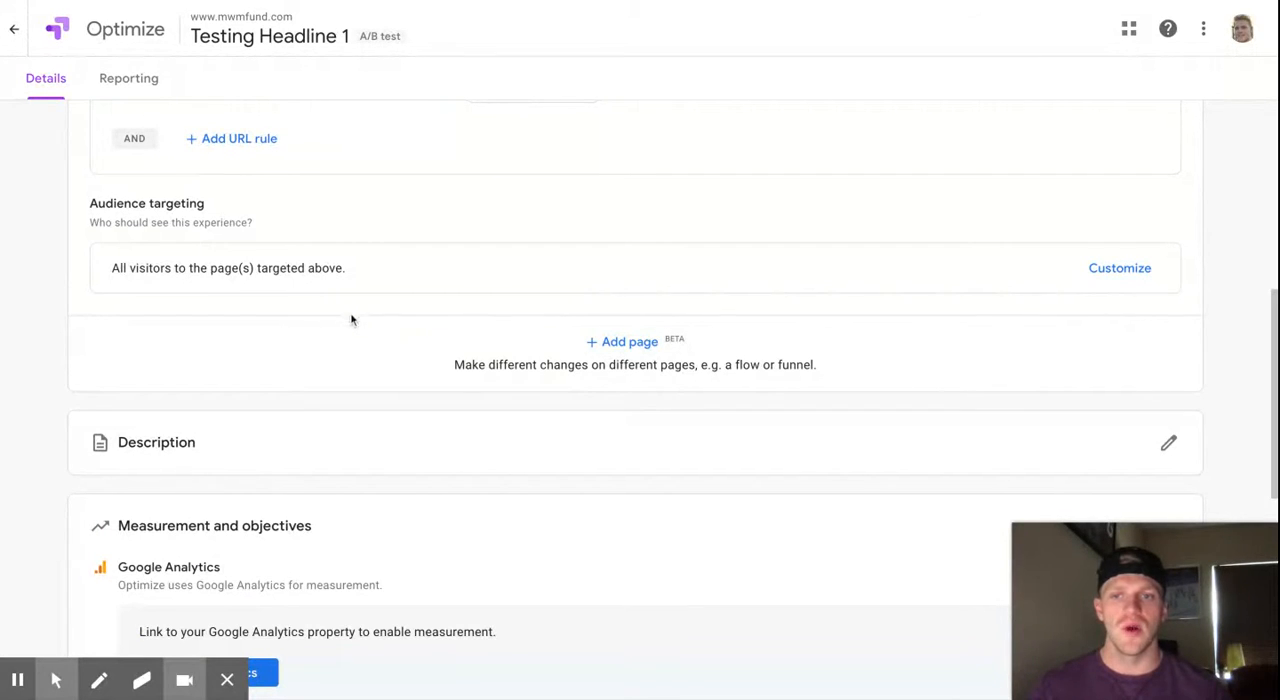
pyautogui.scroll(1, 523, 326)
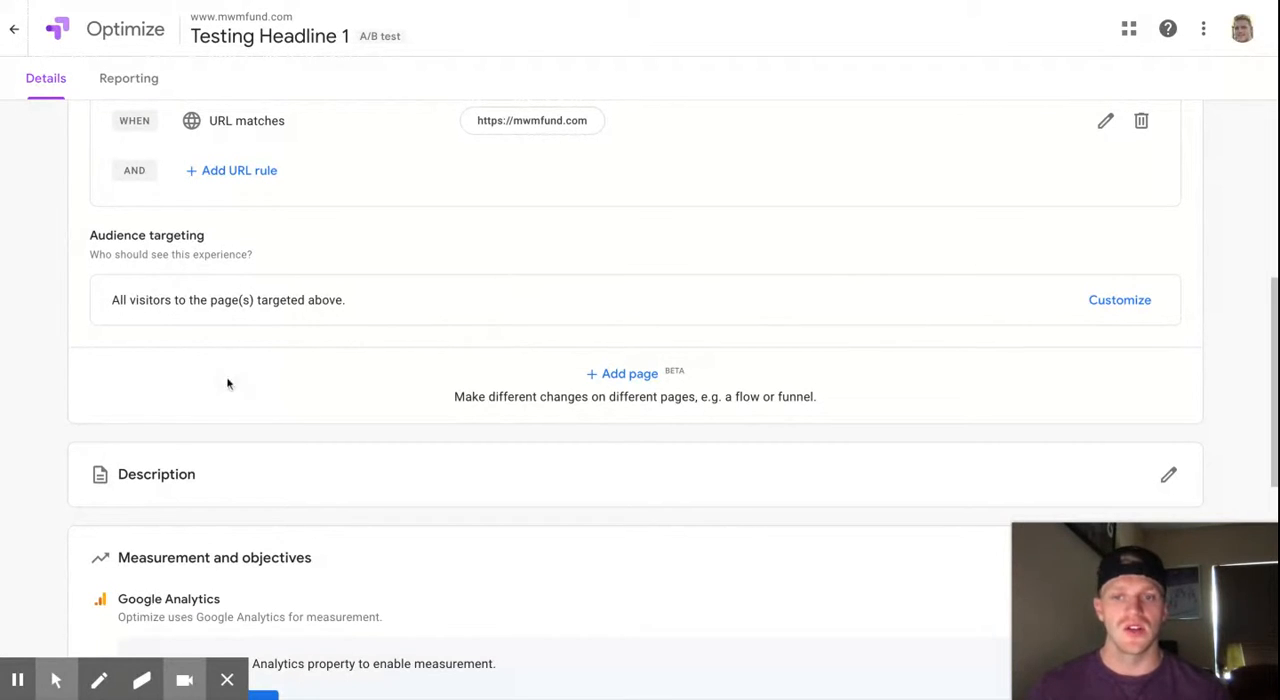
# - Add the experience description "Clearer Product Messaging"
pyautogui.scroll(-2, 631, 400)
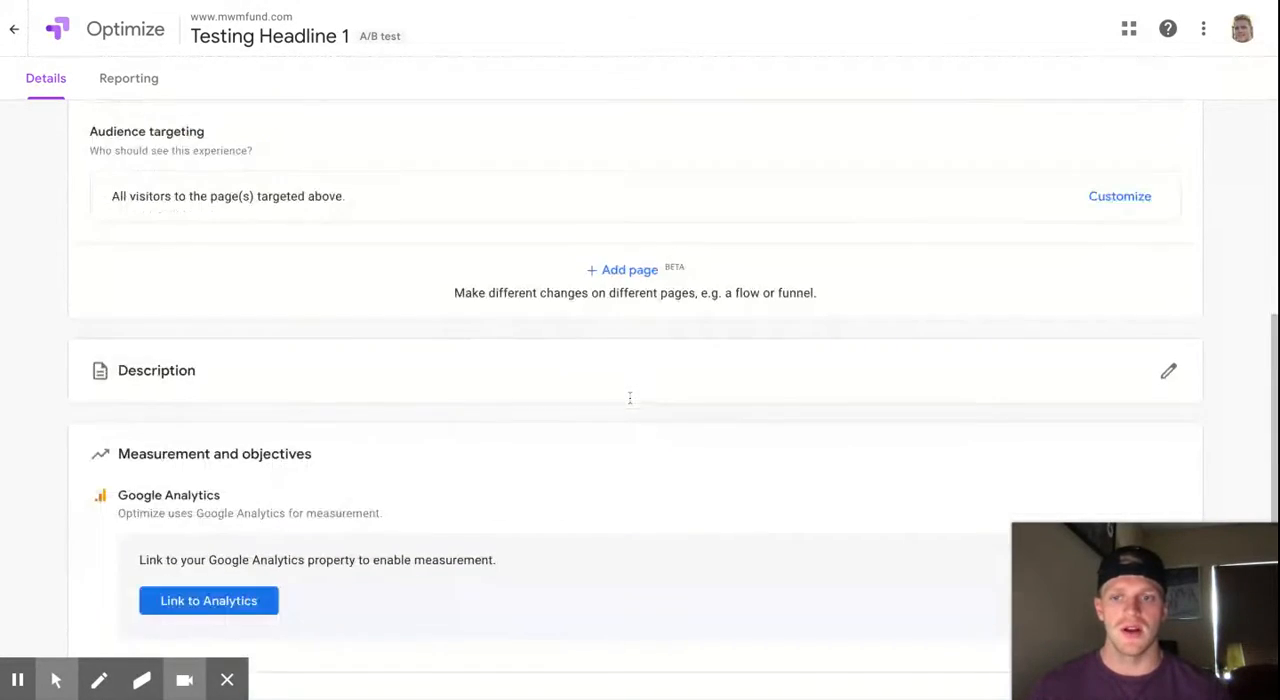
pyautogui.click(1163, 358)
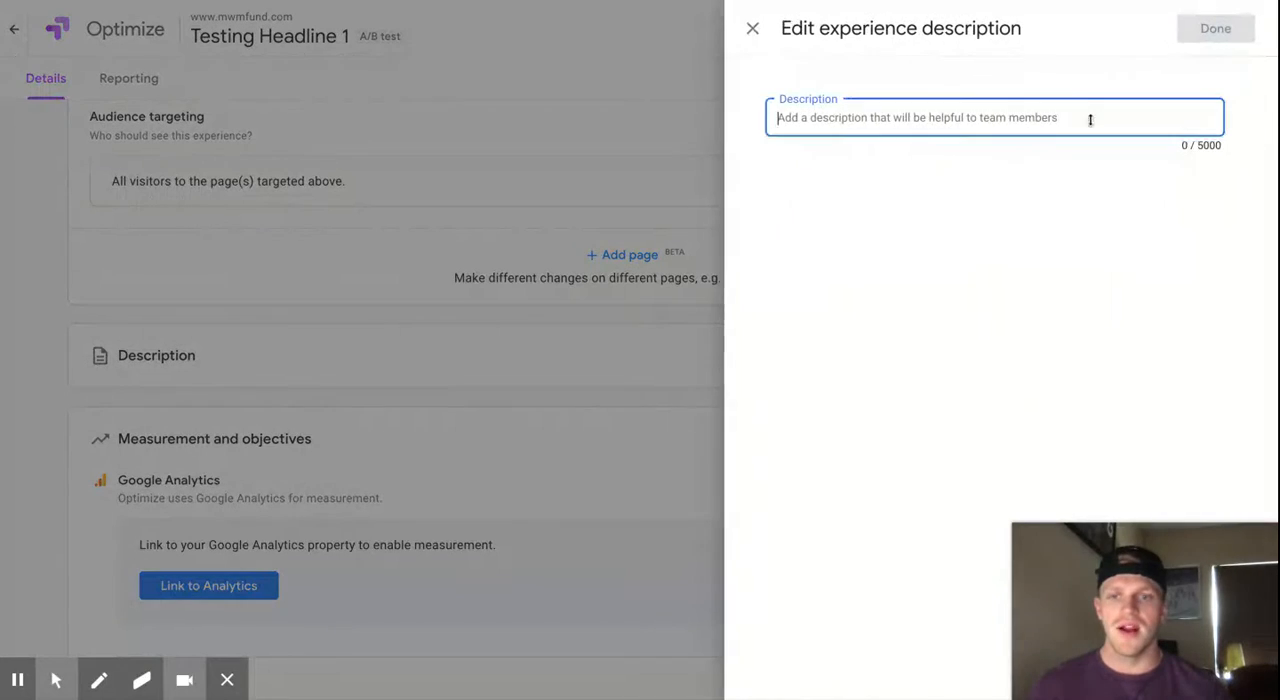
pyautogui.write('Clear')
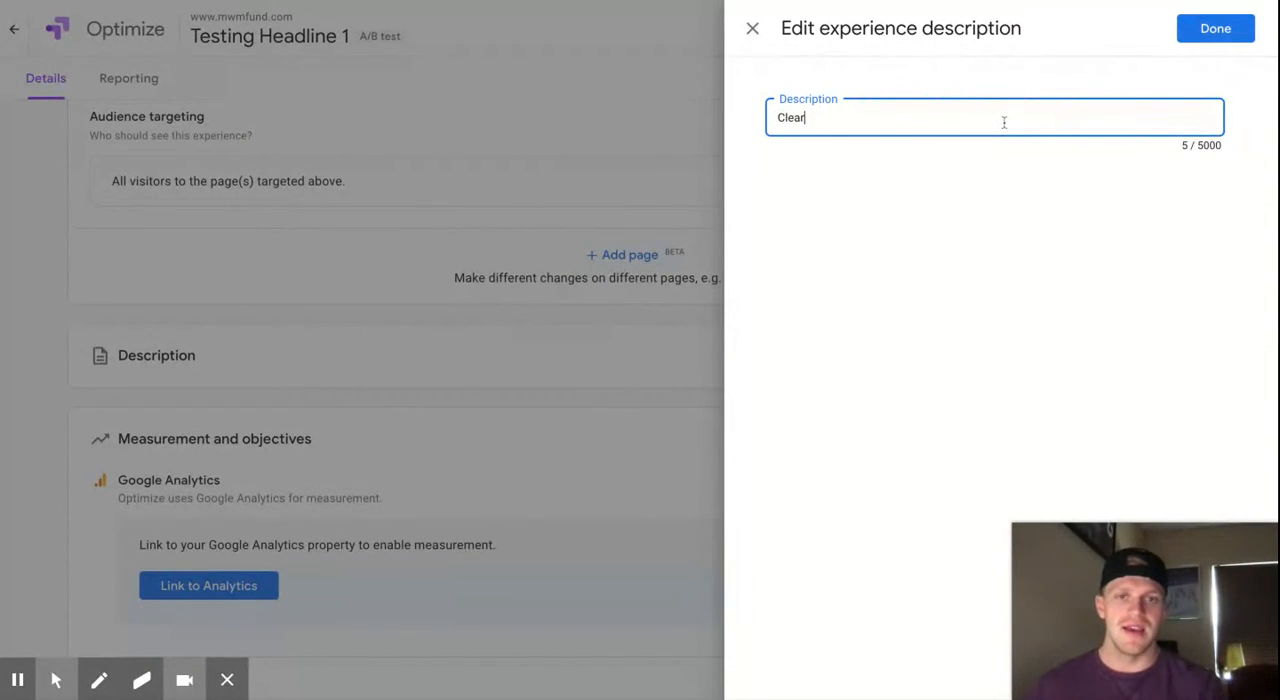
pyautogui.write('er Produc')
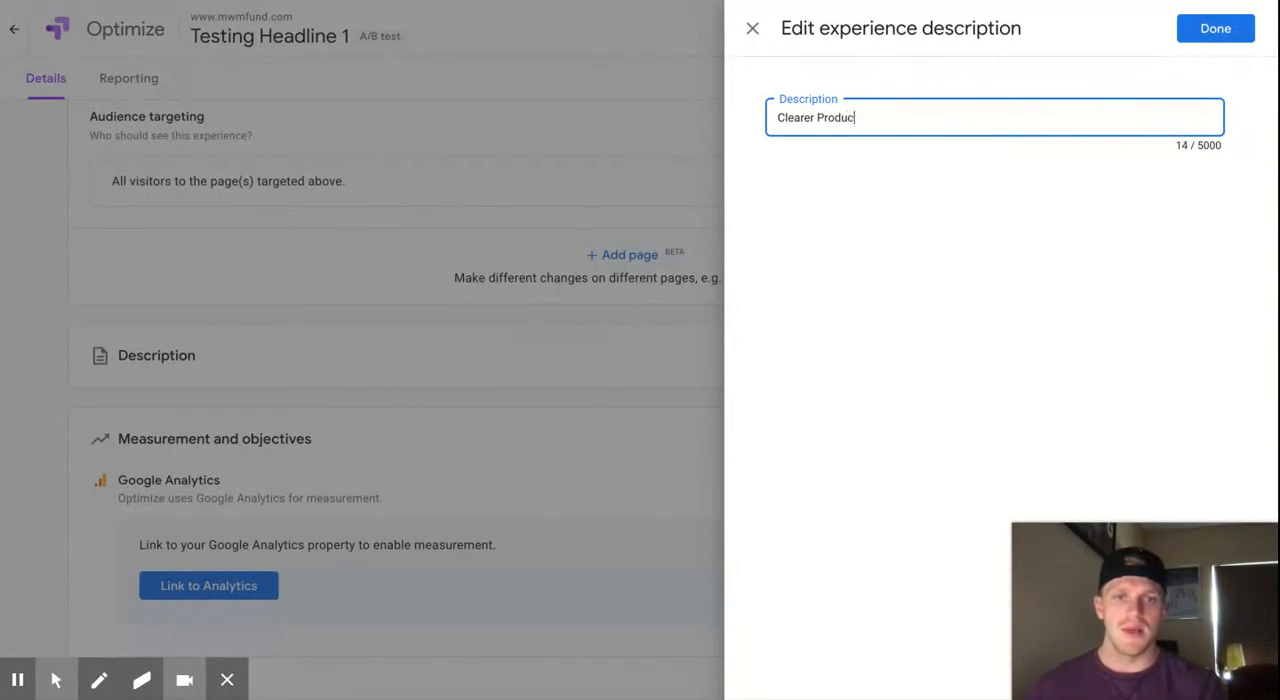
pyautogui.write('t Messaging')
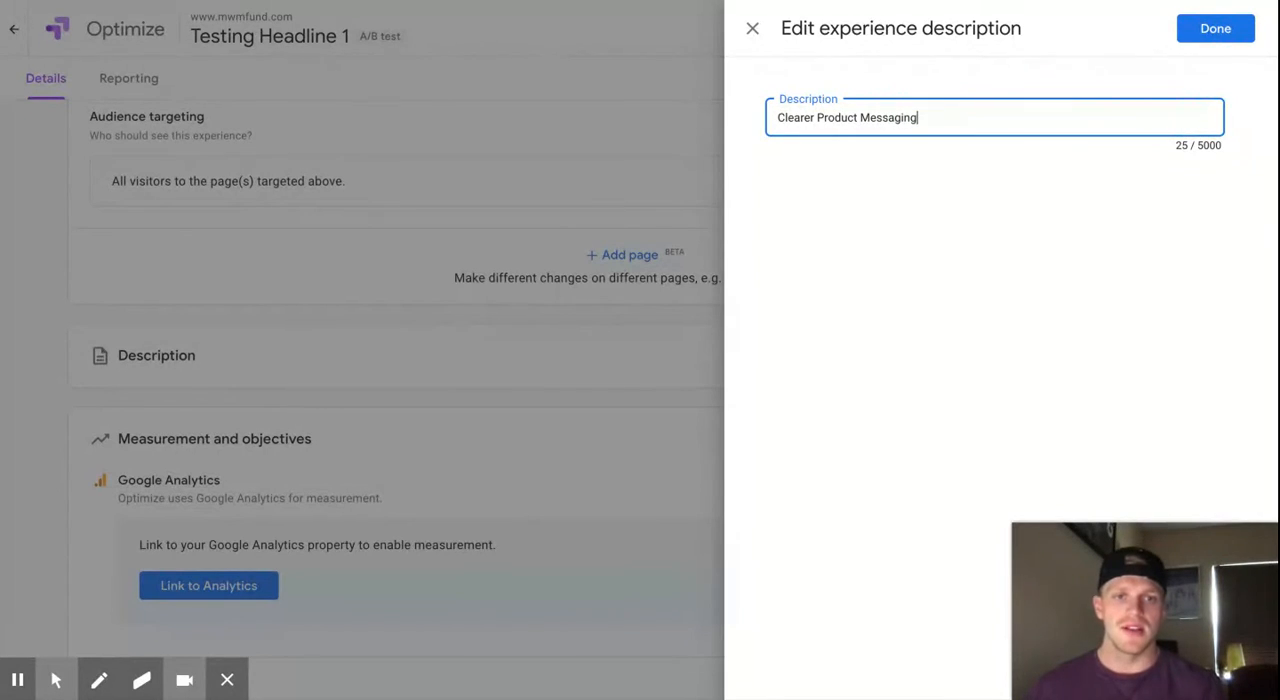
pyautogui.click(1212, 29)
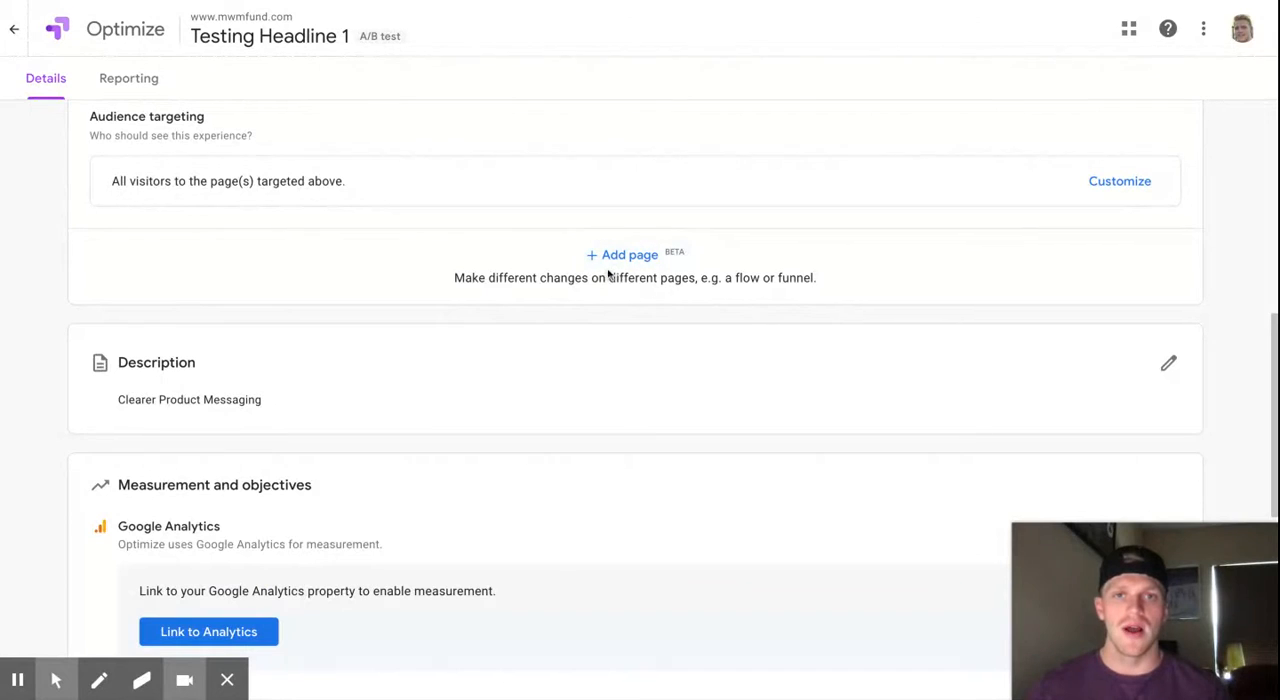
# - Link the experience to Google Analytics using the Raw Data View of the MWMfund Main Property
pyautogui.scroll(-3, 638, 307)
pyautogui.scroll(-2, 643, 318)
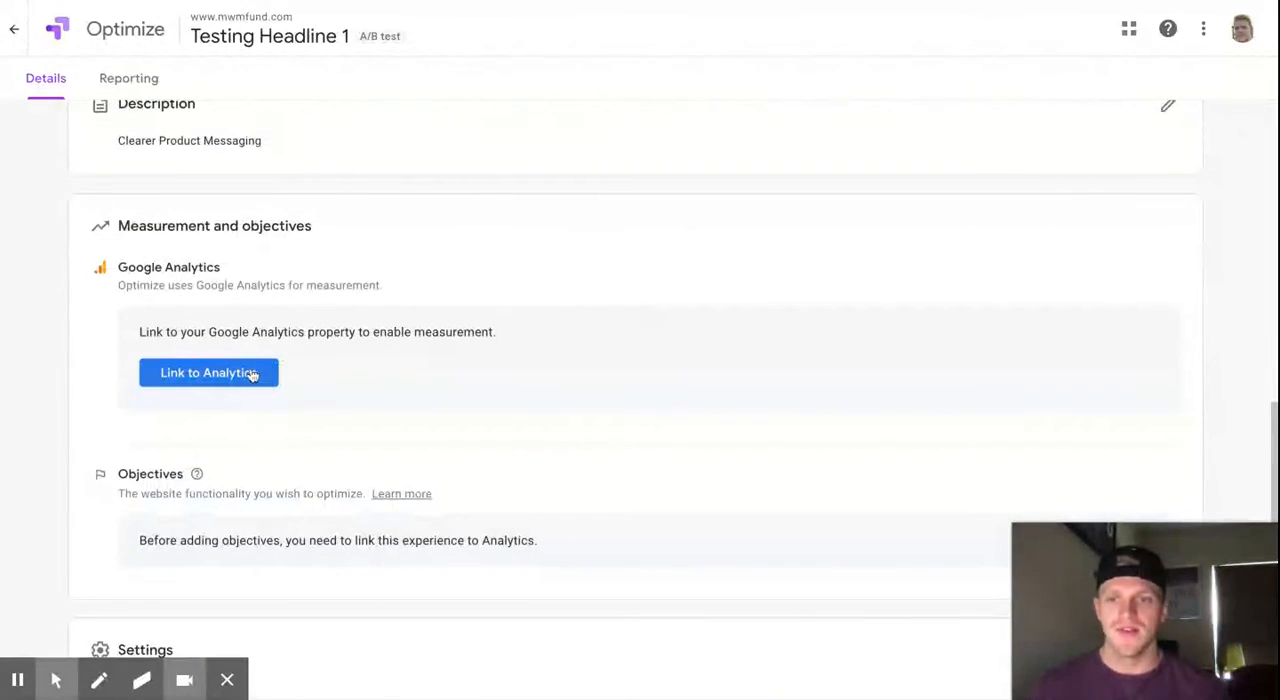
pyautogui.click(251, 374)
pyautogui.click(894, 180)
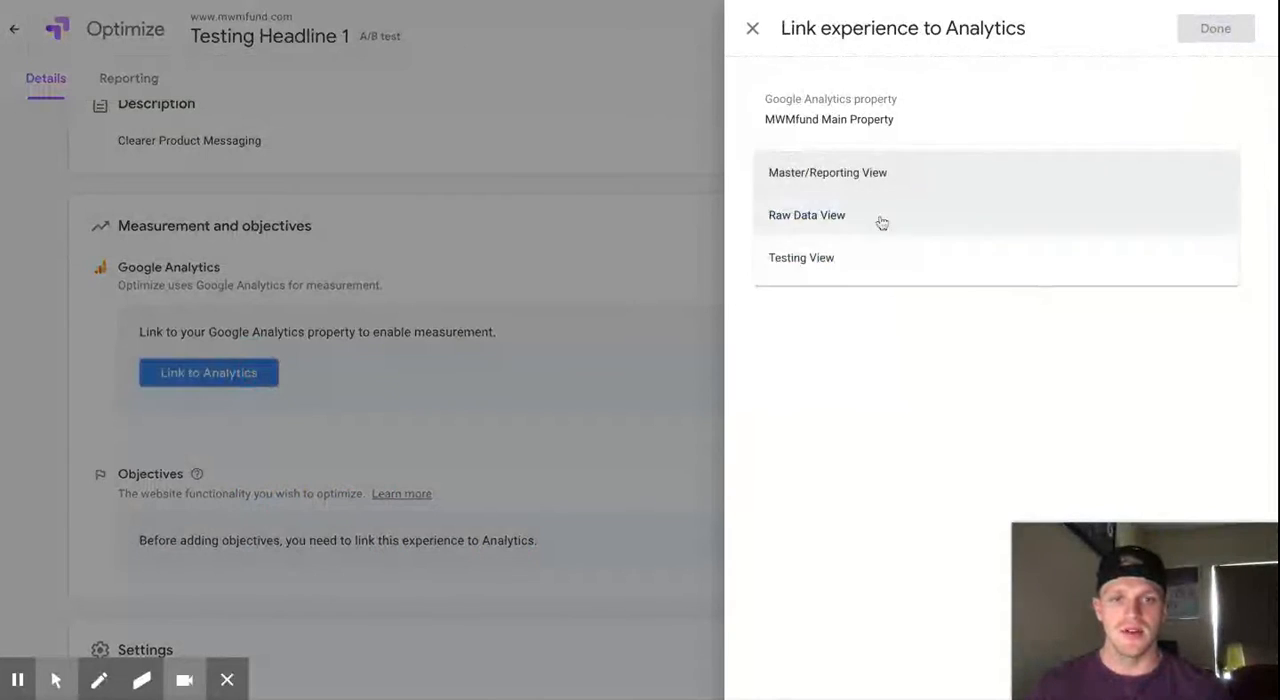
pyautogui.click(886, 220)
pyautogui.click(1216, 29)
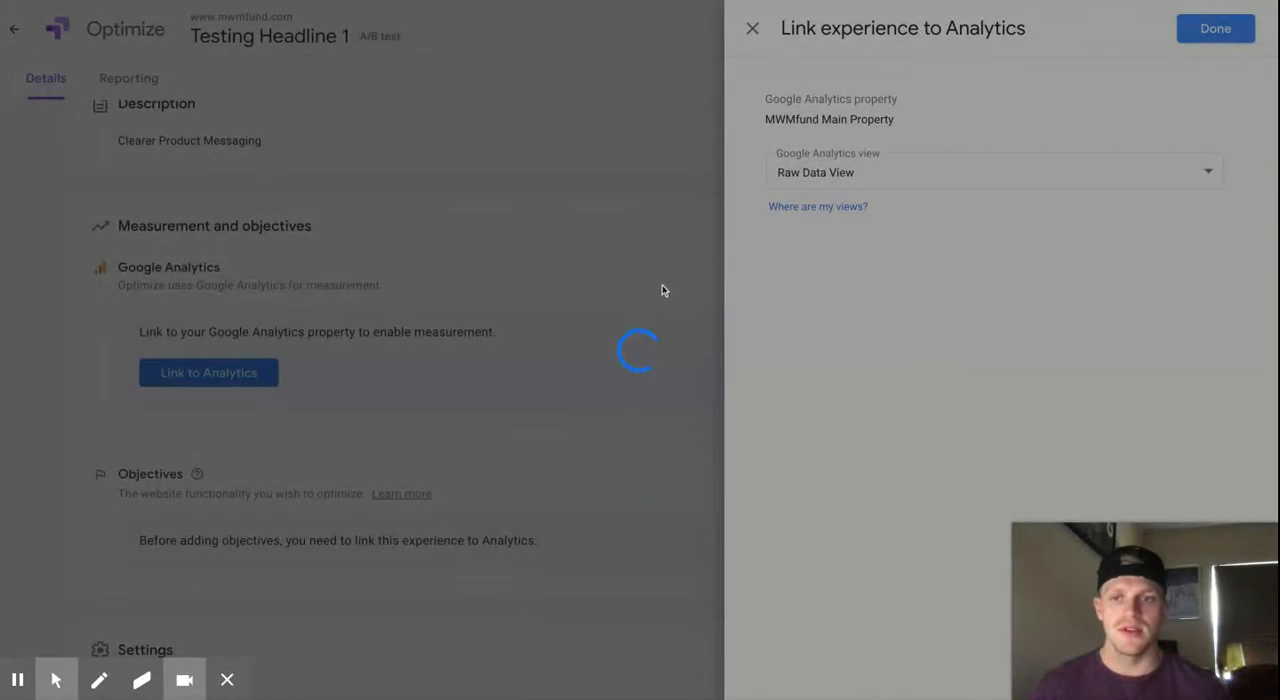
# - Create a custom primary experiment objective of the Events type
pyautogui.scroll(-3, 500, 431)
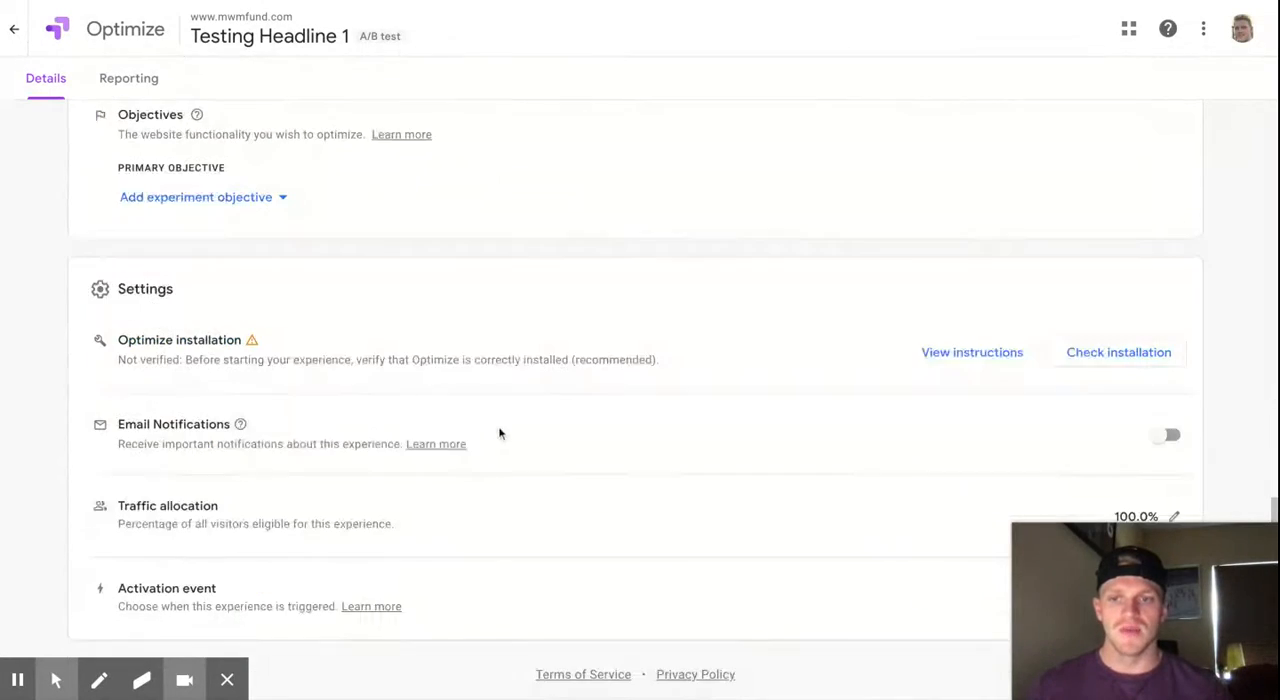
pyautogui.scroll(2, 368, 393)
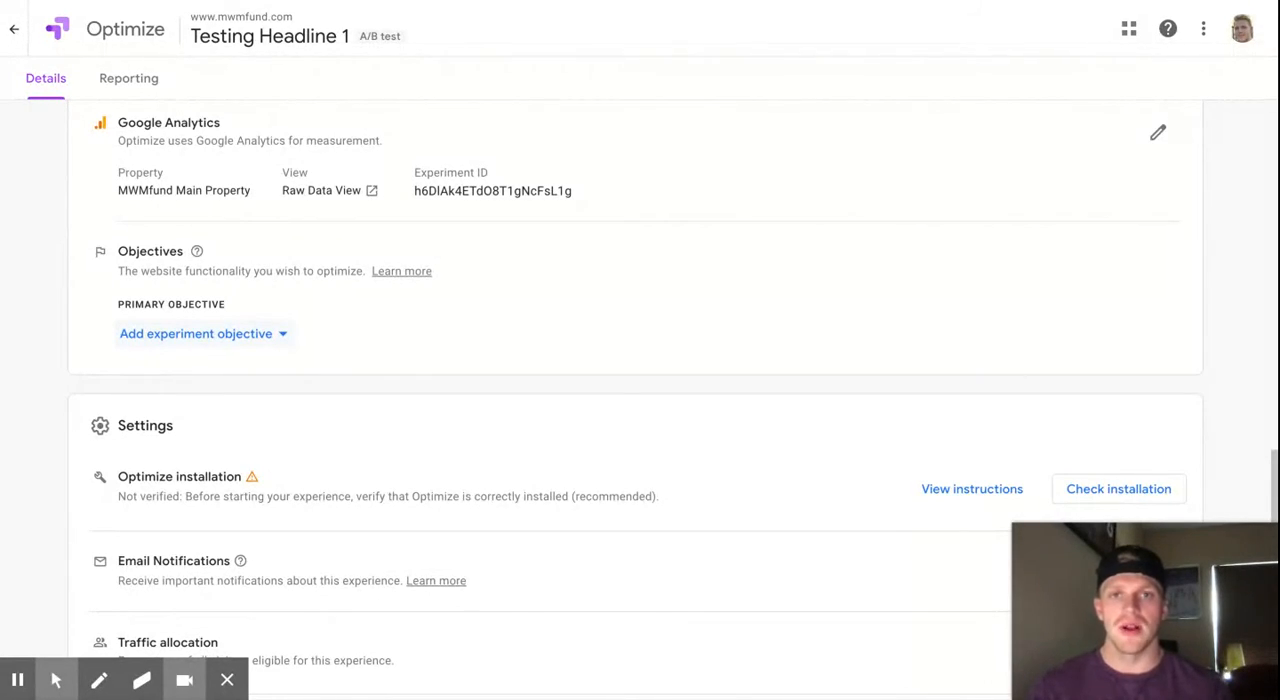
pyautogui.click(260, 334)
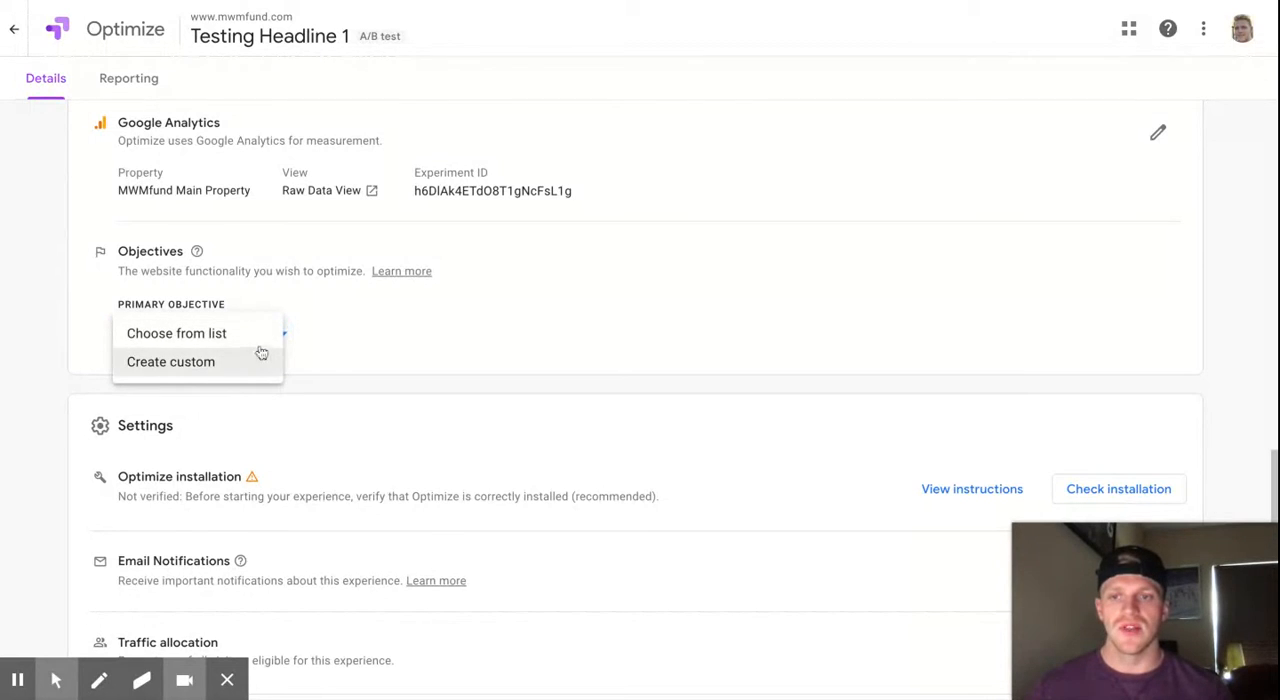
pyautogui.click(259, 364)
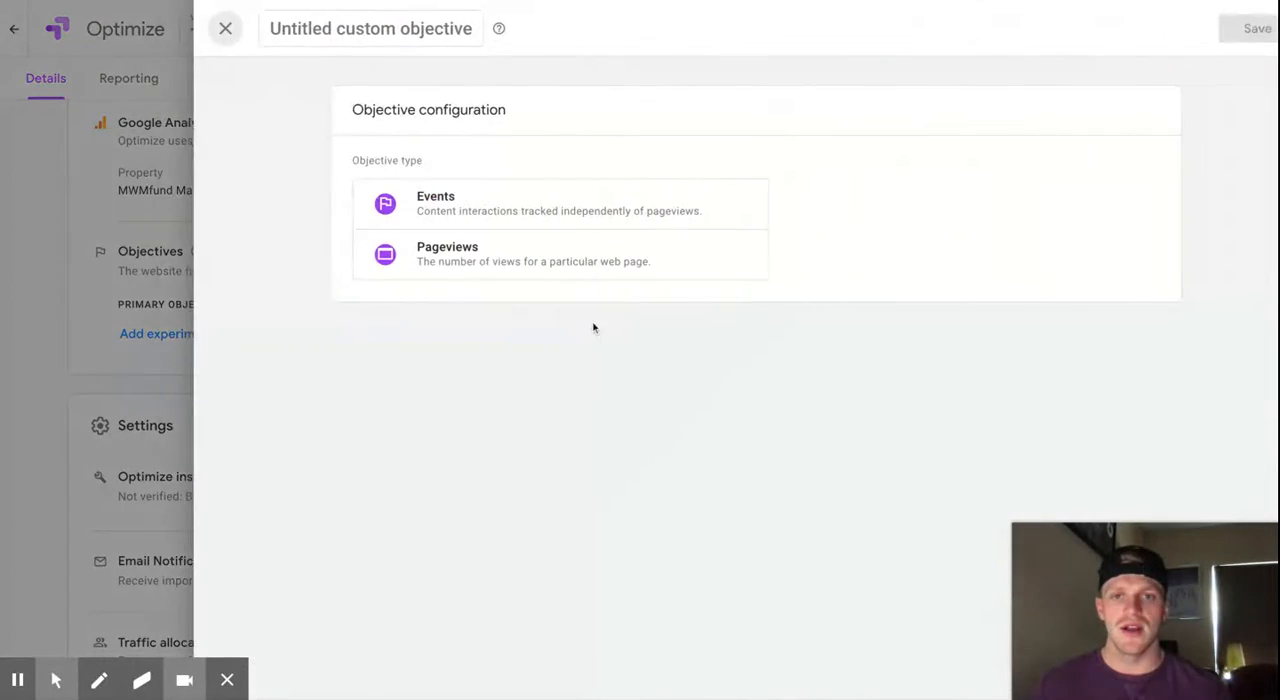
pyautogui.click(525, 212)
# - Define the objective's first rule as Event Category starts with "Button"
pyautogui.click(409, 363)
pyautogui.click(408, 376)
pyautogui.click(563, 389)
pyautogui.click(557, 452)
pyautogui.click(803, 372)
pyautogui.click(746, 406)
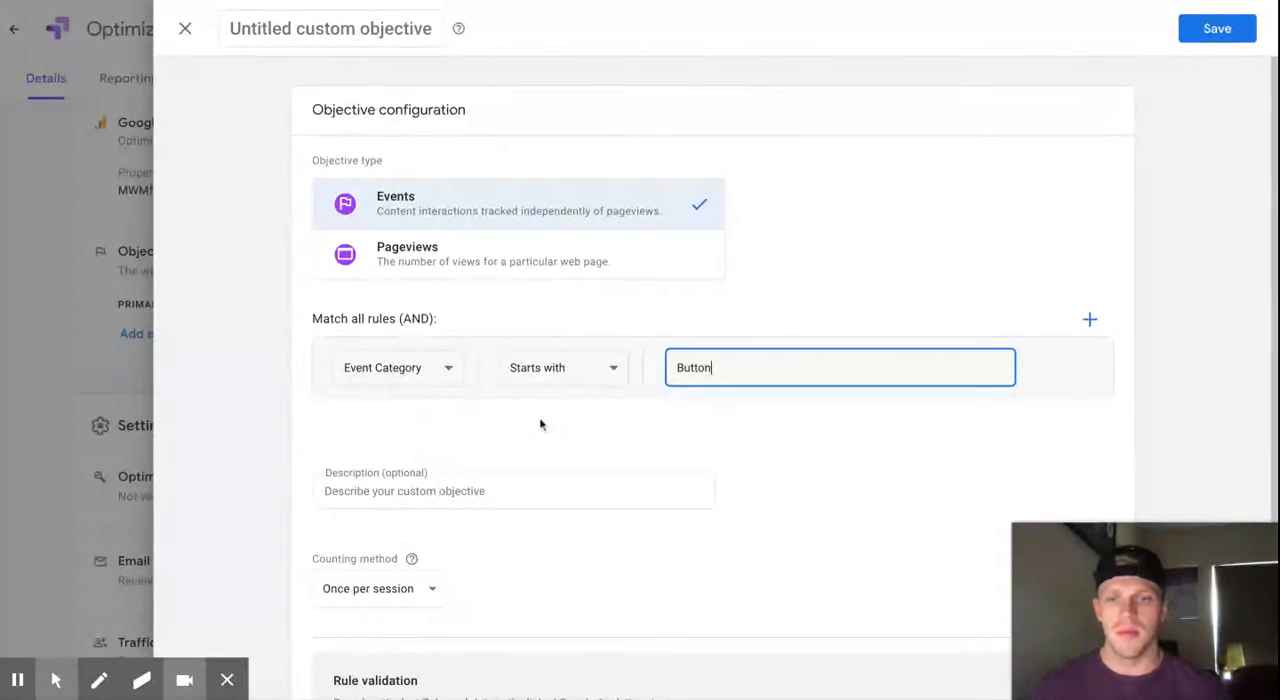
# - Add a second matching rule to the objective: Event Action starts with "Click"
pyautogui.click(1090, 319)
pyautogui.click(423, 412)
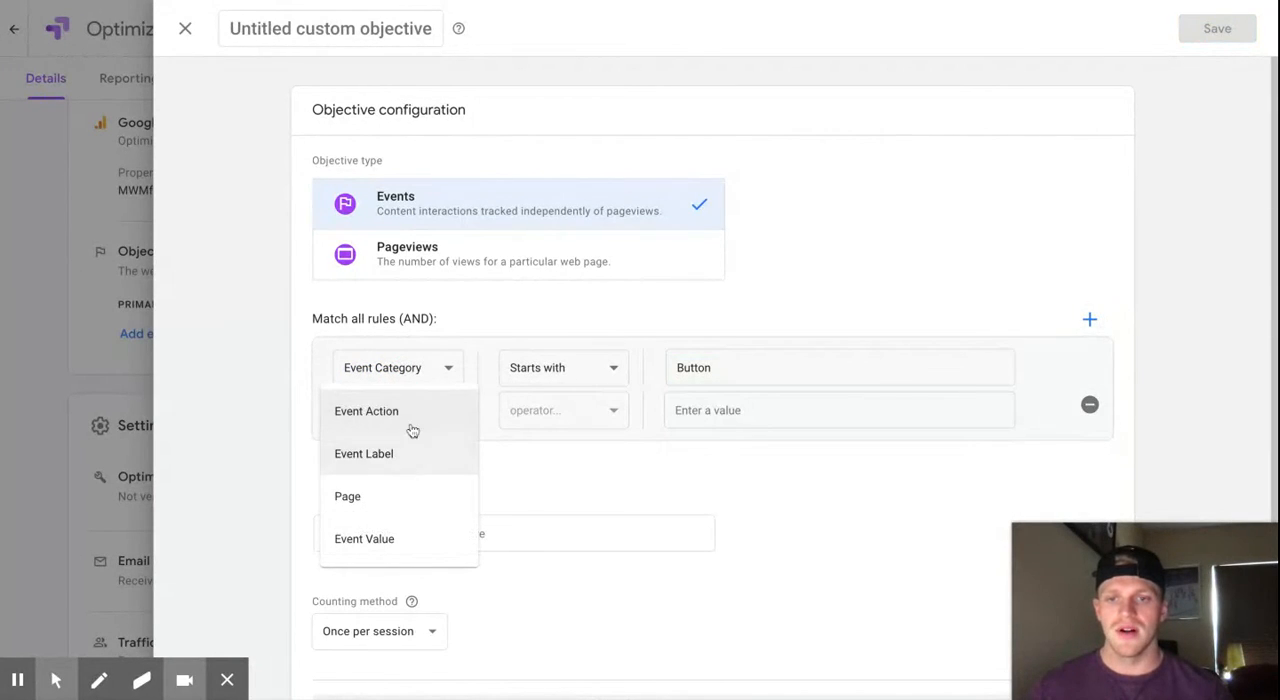
pyautogui.click(580, 427)
pyautogui.click(560, 494)
pyautogui.click(768, 424)
pyautogui.click(745, 463)
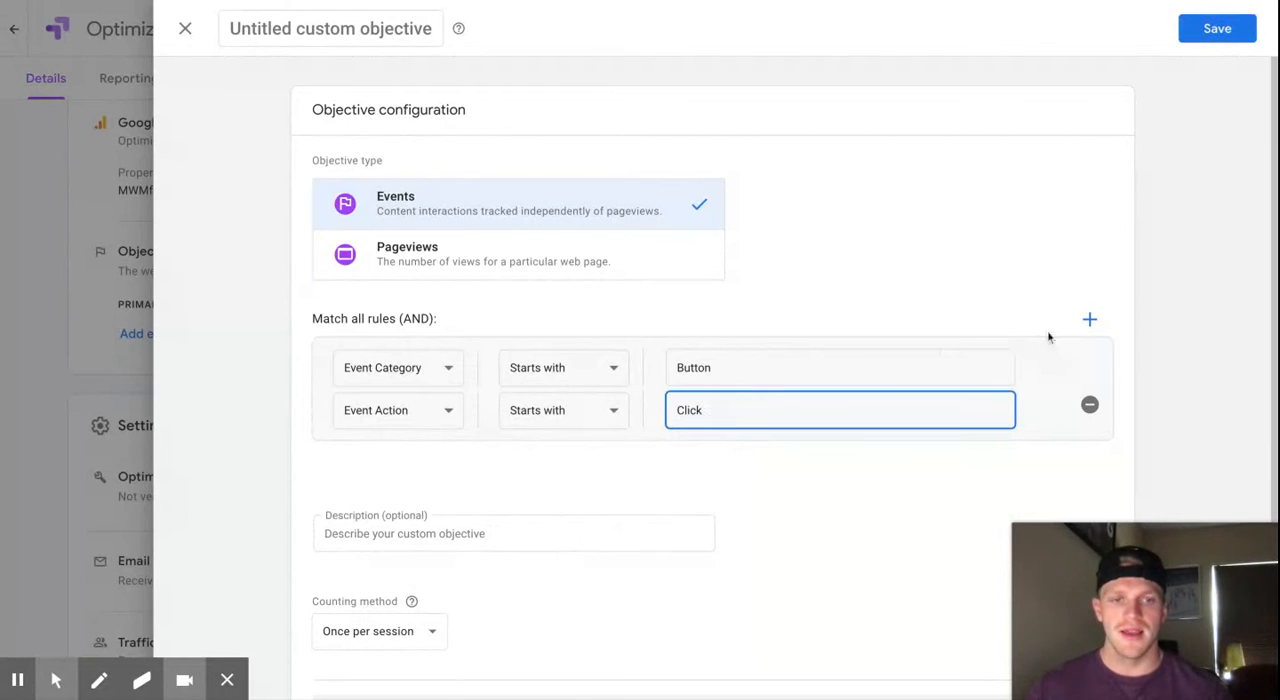
# - Add a third matching rule to the objective: Event Label starts with "HP How It Works"
pyautogui.click(1089, 319)
pyautogui.click(372, 460)
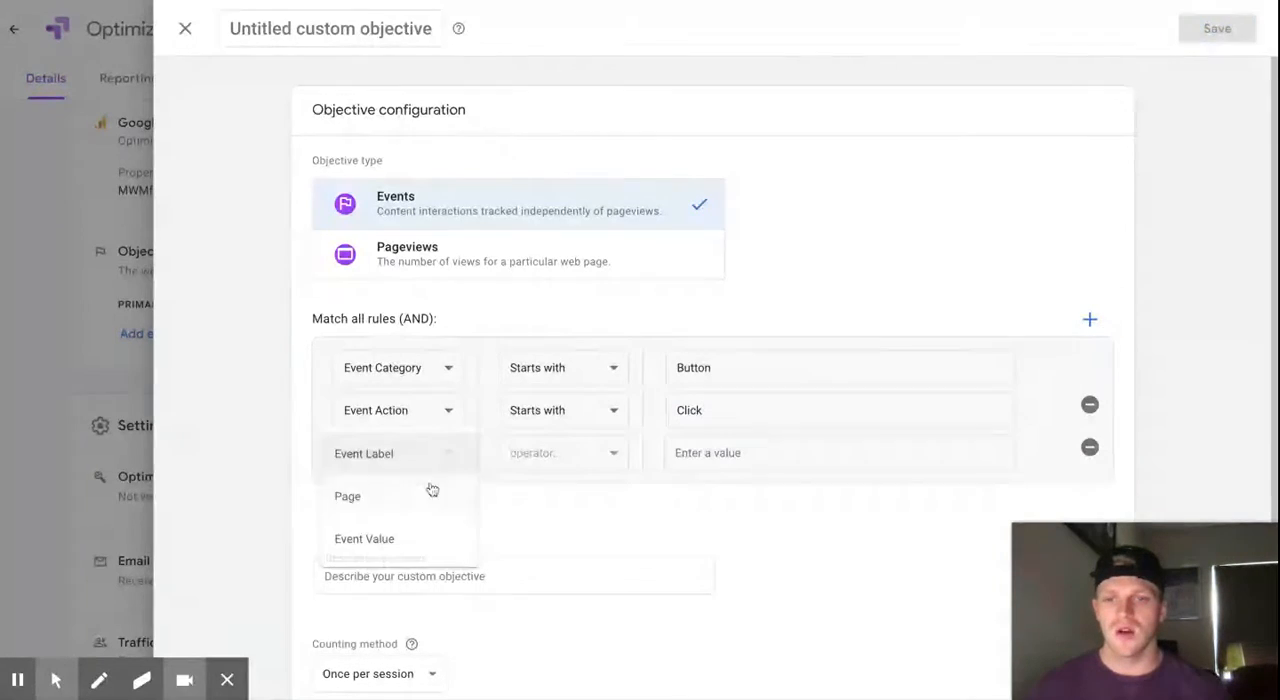
pyautogui.click(408, 458)
pyautogui.click(604, 457)
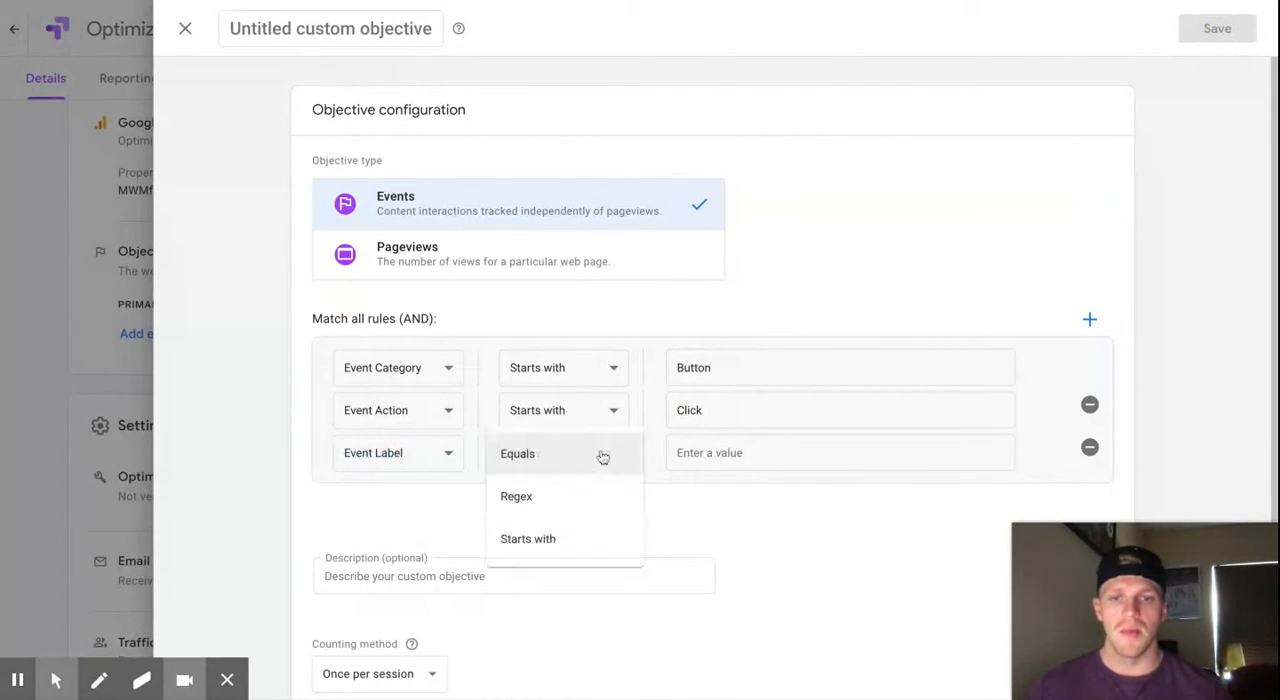
pyautogui.click(565, 538)
pyautogui.click(731, 454)
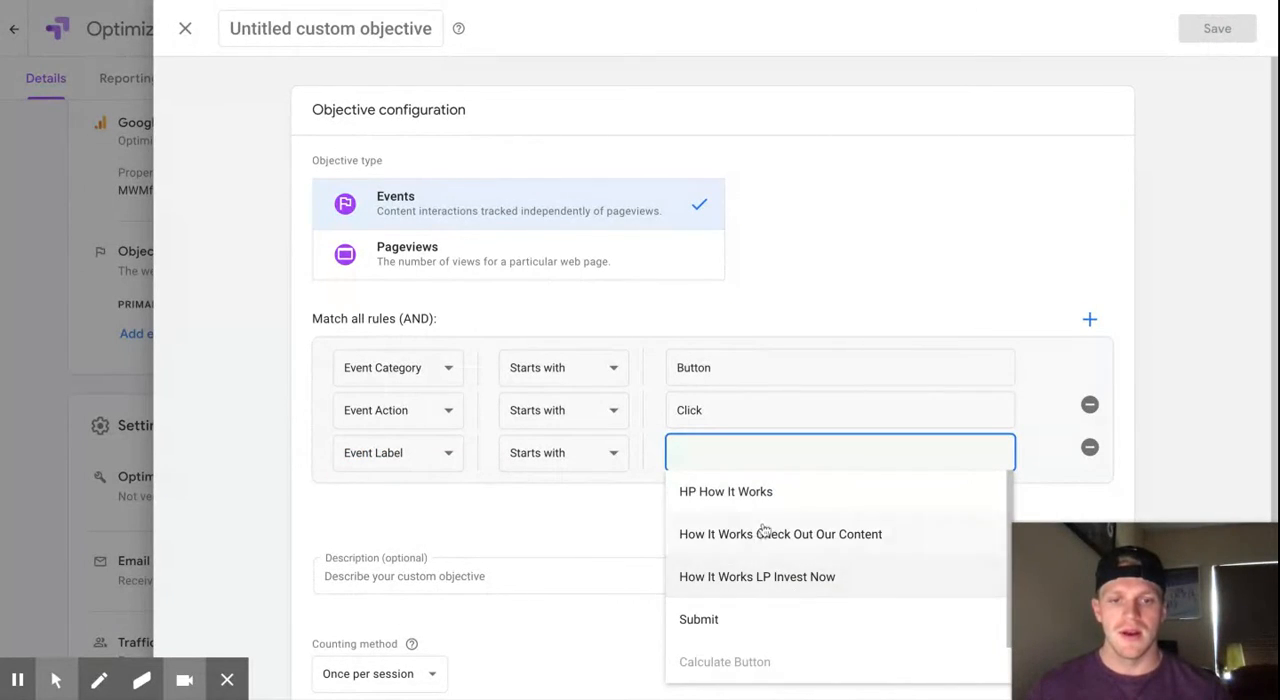
pyautogui.click(765, 495)
# - Save the custom objective under the name "Homepage Button Click"
pyautogui.click(1228, 28)
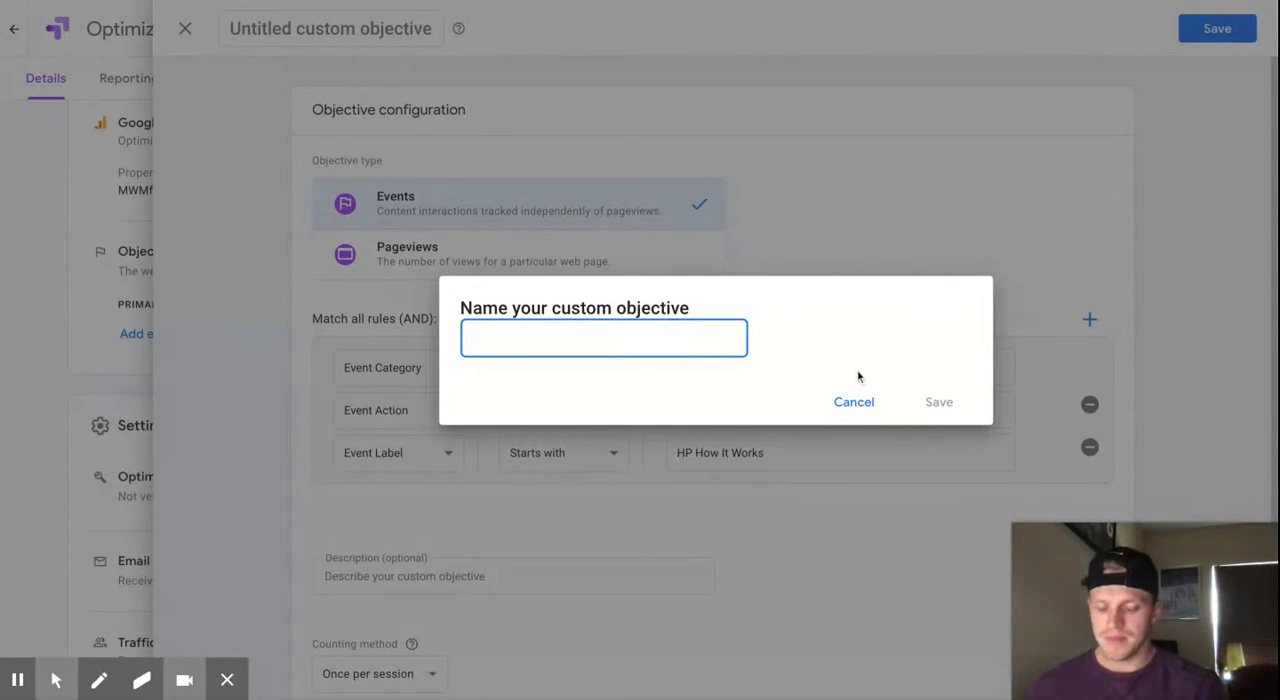
pyautogui.write('Homepage Button Click')
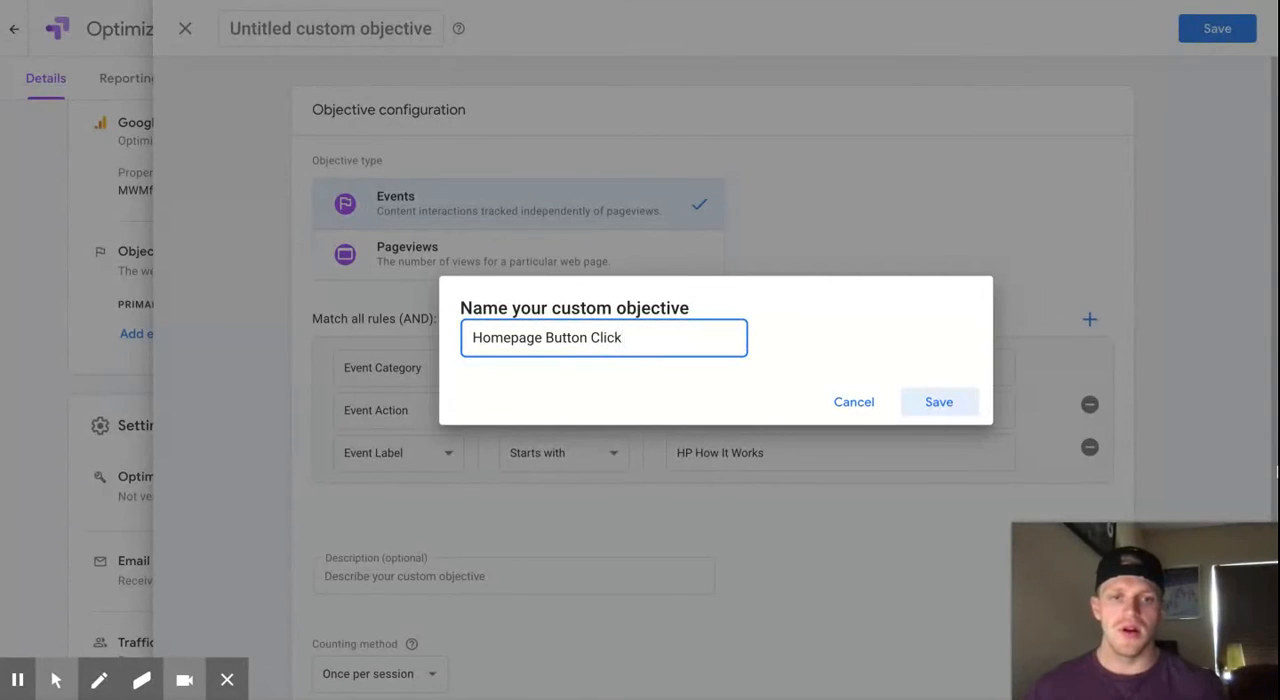
pyautogui.click(939, 401)
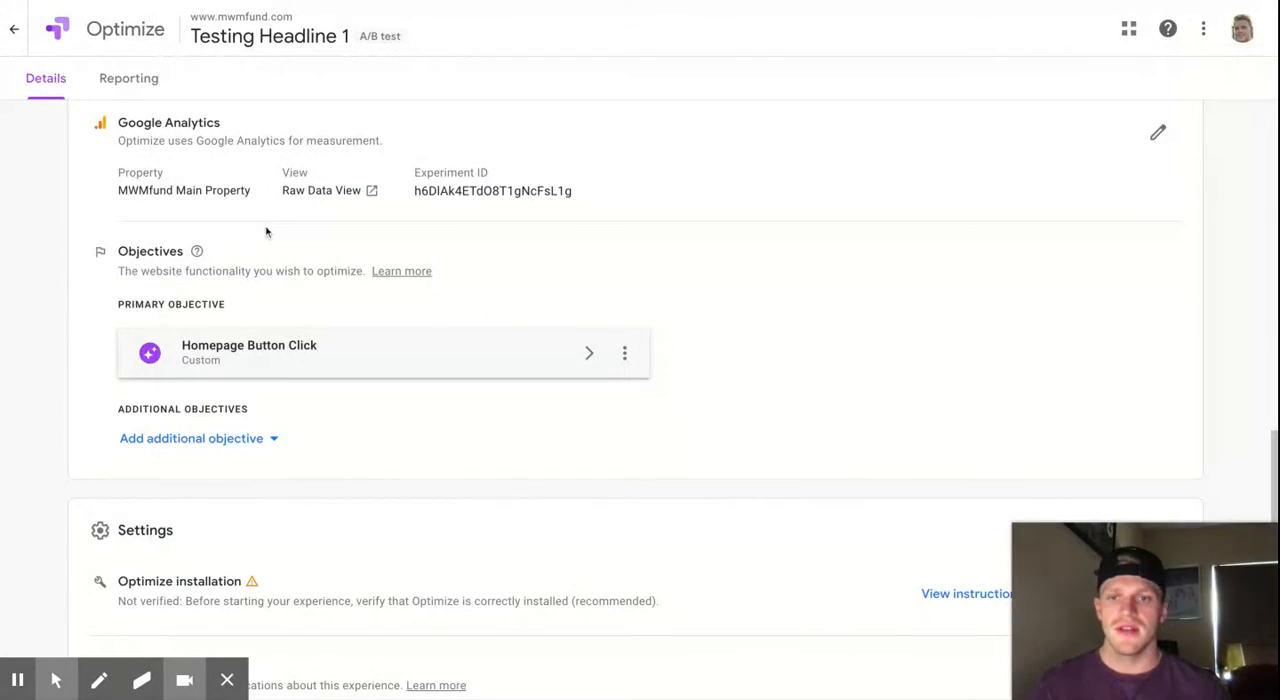
# - Add the existing Analytics goal "Marketing Site Form Submit (Goal 7 Completions)" as an additional objective
pyautogui.scroll(-1, 266, 229)
pyautogui.click(226, 406)
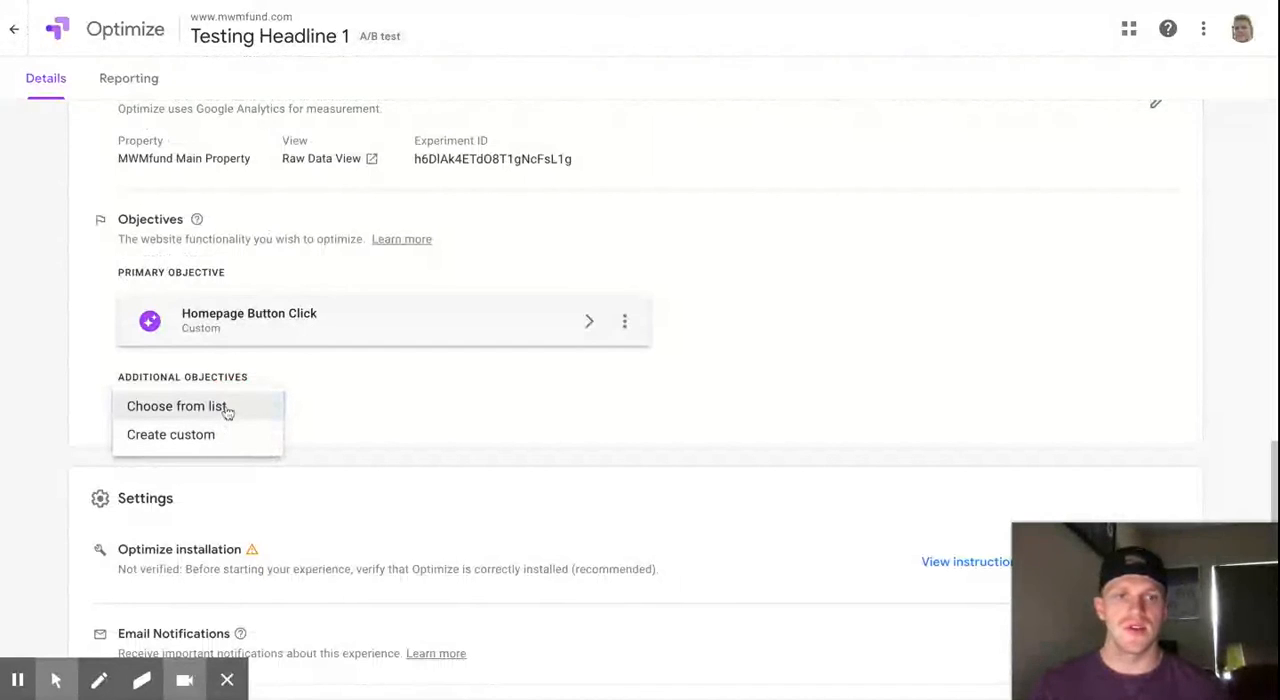
pyautogui.click(229, 405)
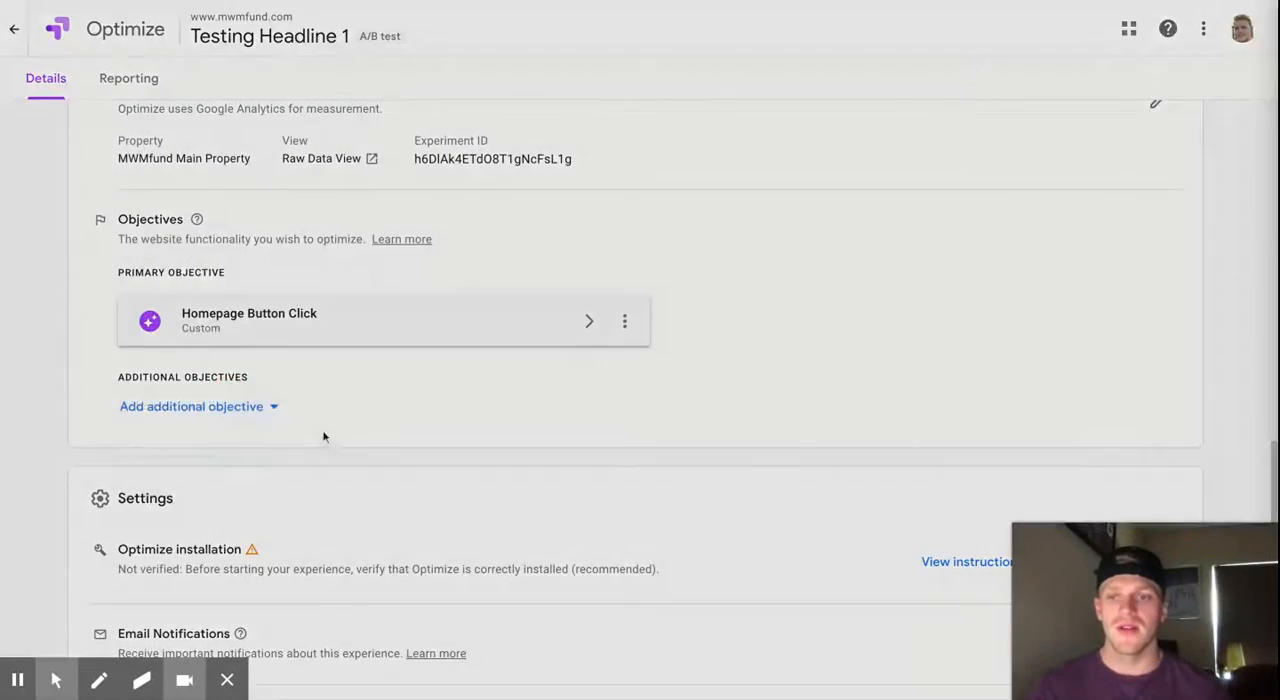
pyautogui.click(389, 148)
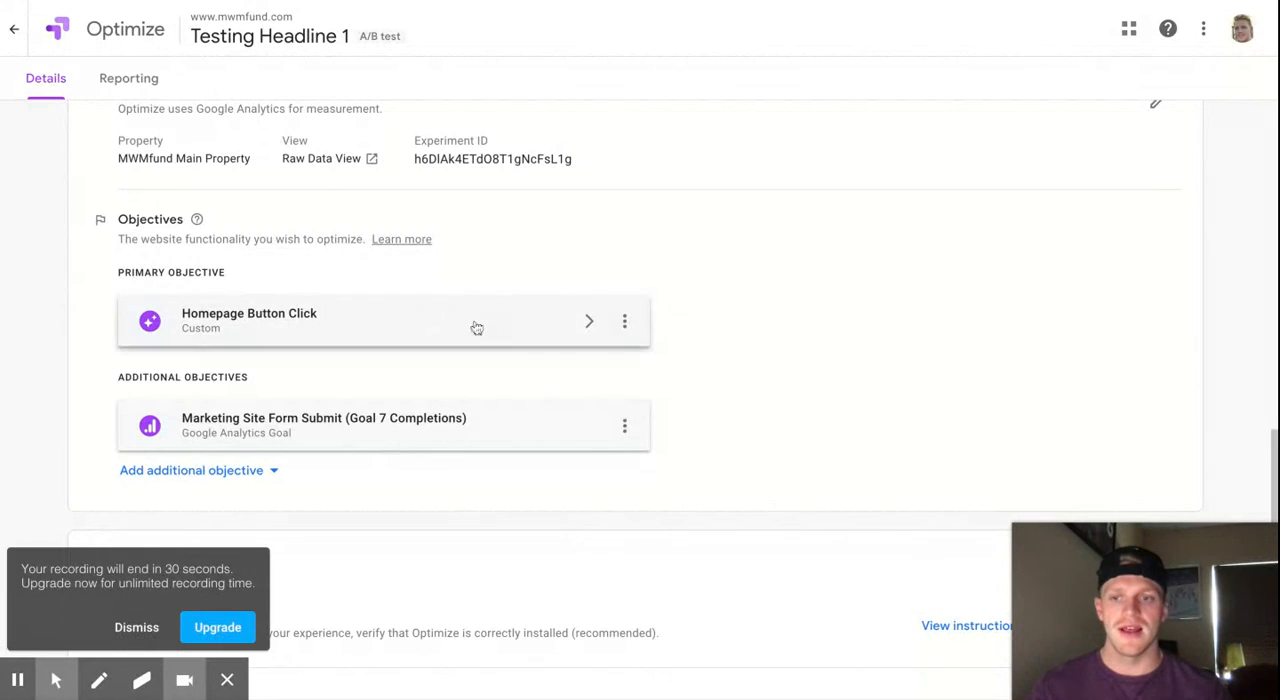
# - Review the experiment's installation, email notification, traffic allocation and activation event settings, and return to the draft's start status
pyautogui.scroll(-1, 356, 420)
pyautogui.scroll(-1, 357, 412)
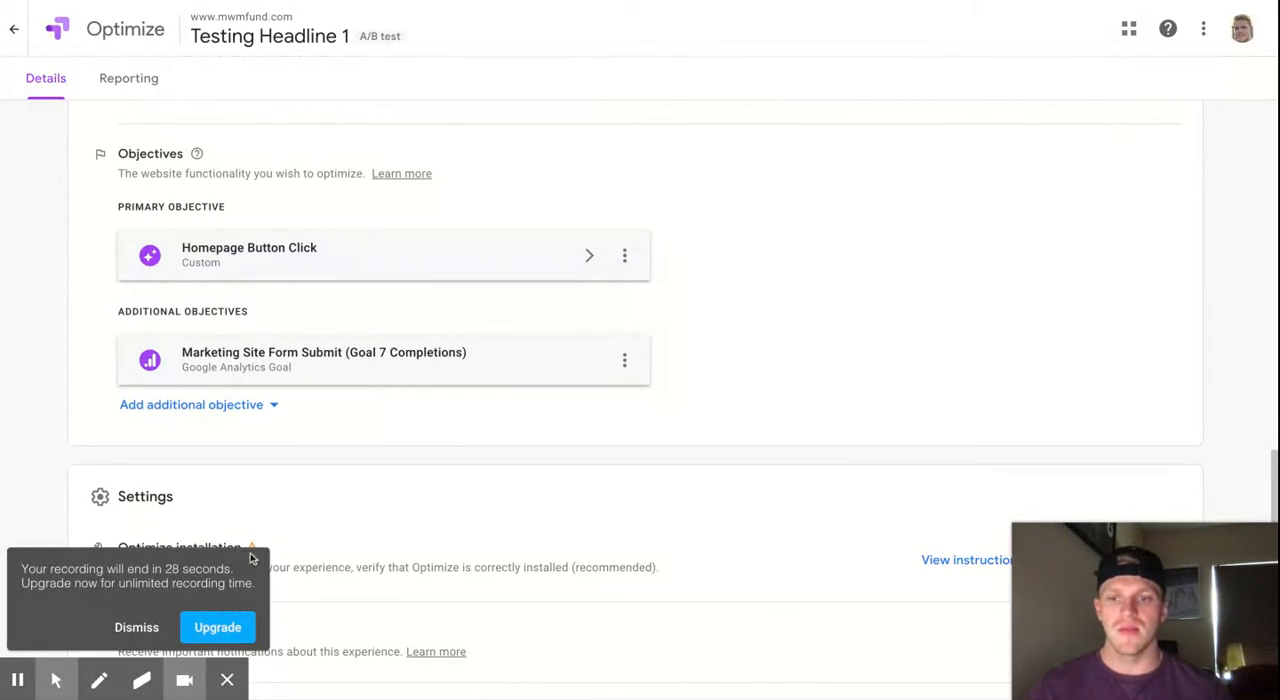
pyautogui.click(136, 627)
pyautogui.scroll(-2, 407, 365)
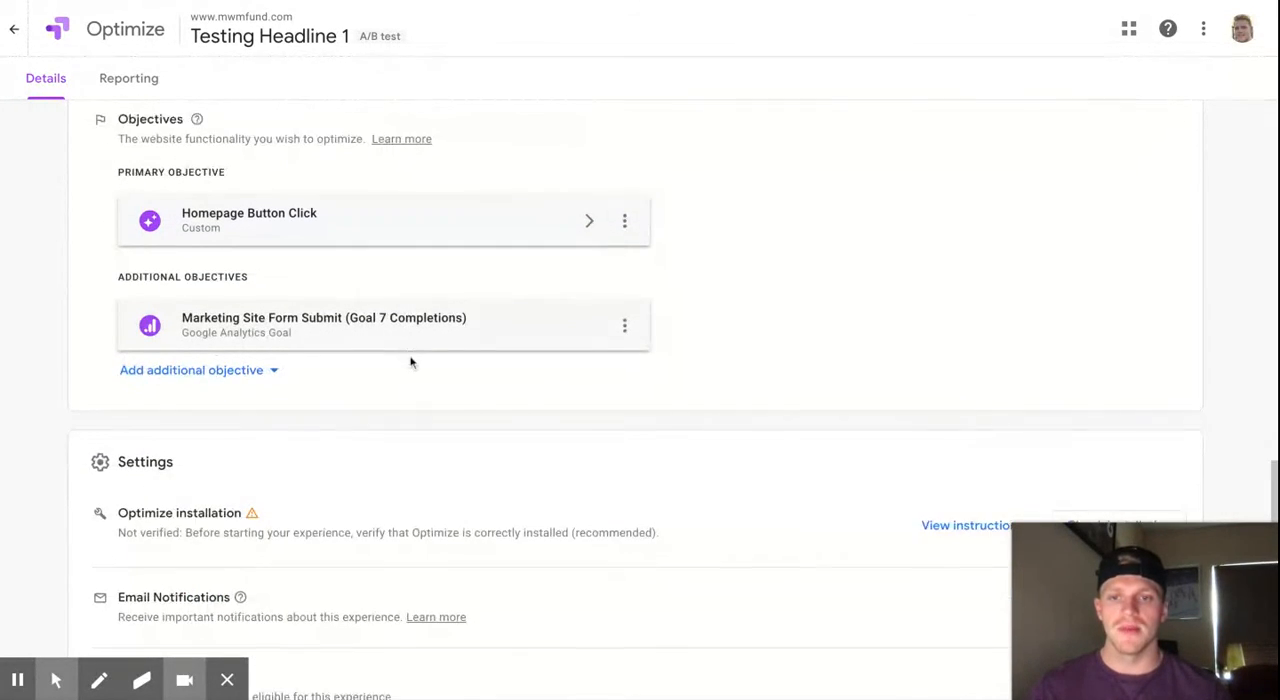
pyautogui.scroll(-4, 580, 334)
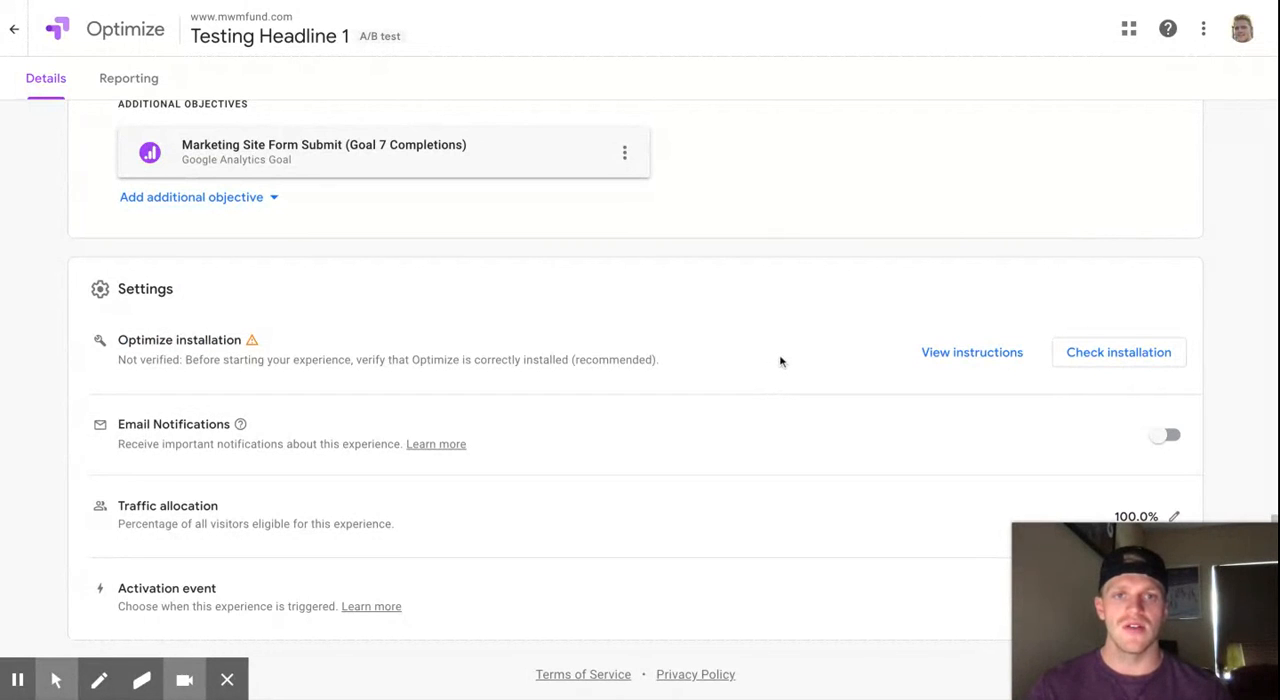
pyautogui.scroll(10, 780, 360)
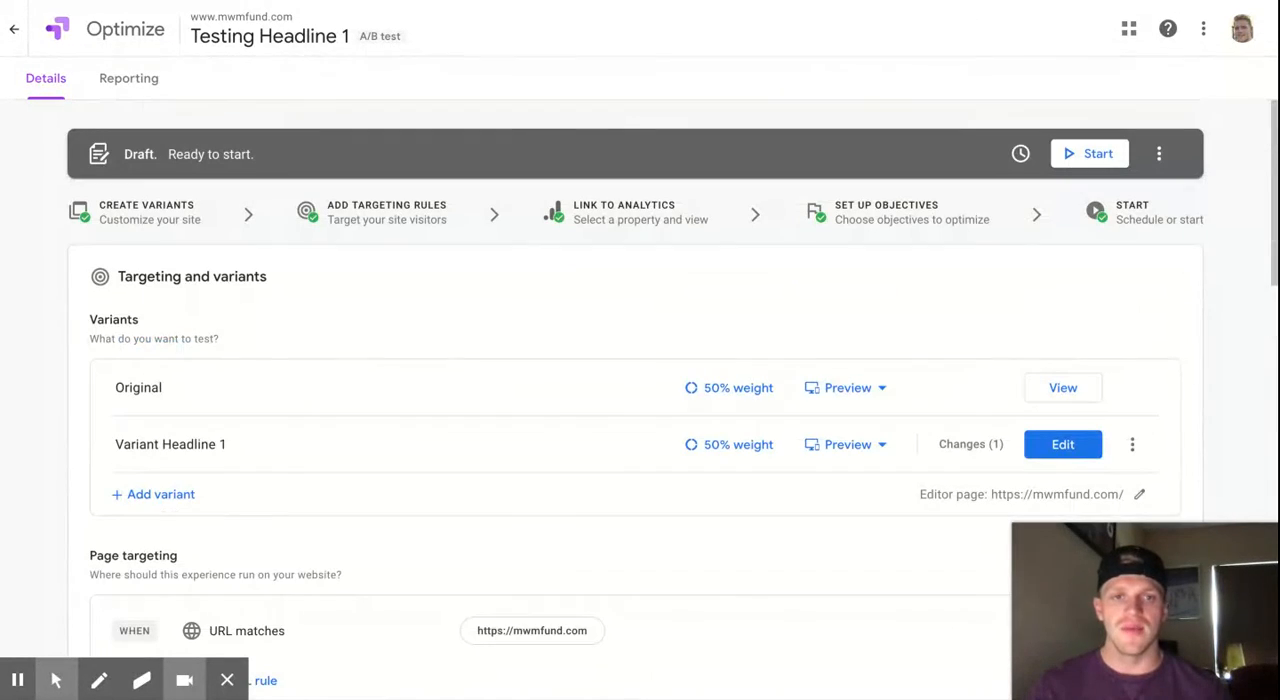